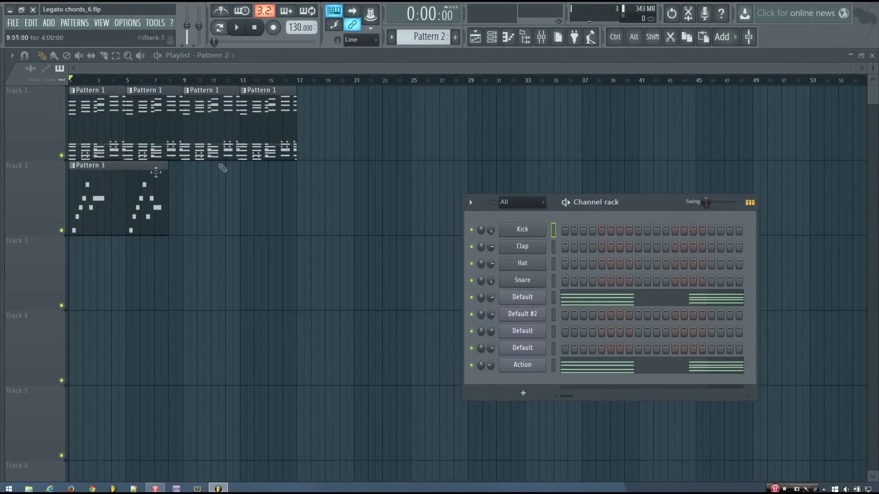
Play the Legato chords song, then mute the Action channel.
left_click_drag(647, 204, 639, 208)
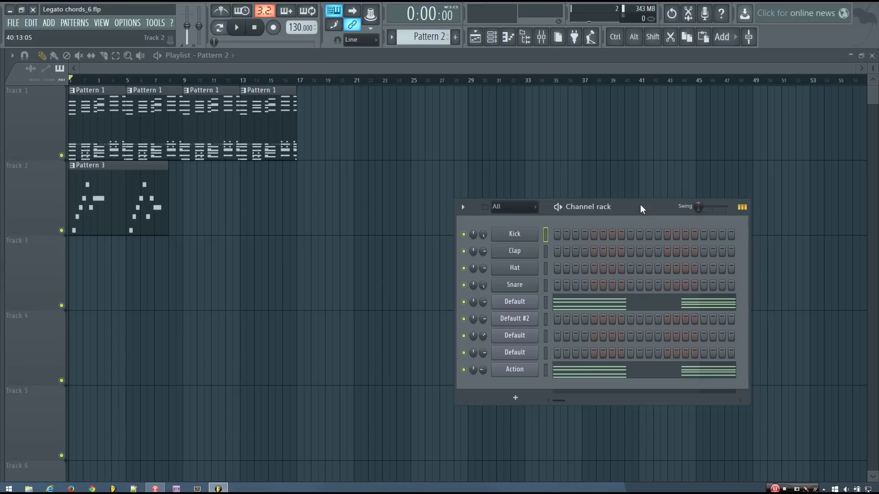
key("space")
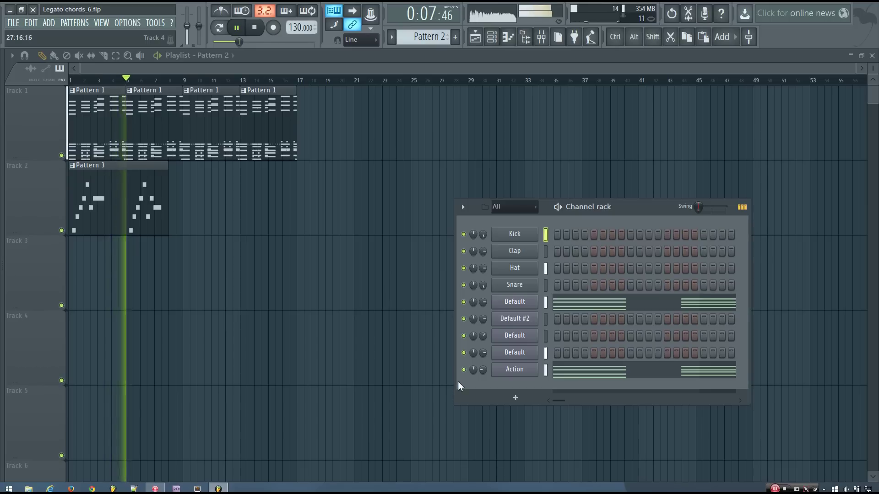
key("space")
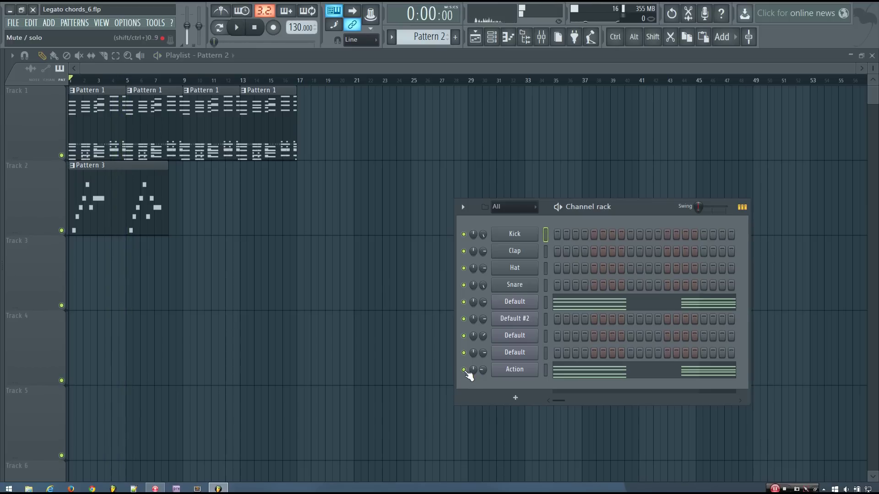
left_click(465, 370)
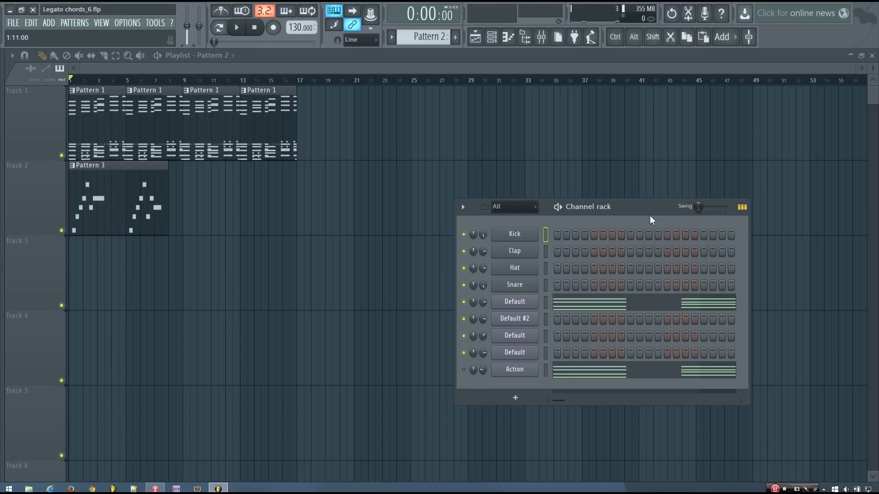
Switch to pattern mode, audition Pattern 2, and bring up the add-channel instrument list.
left_click_drag(648, 210, 581, 207)
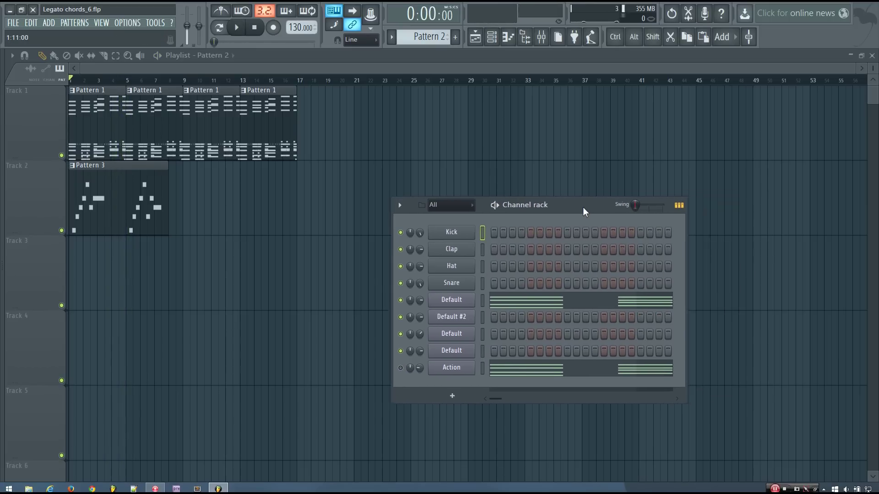
left_click(217, 29)
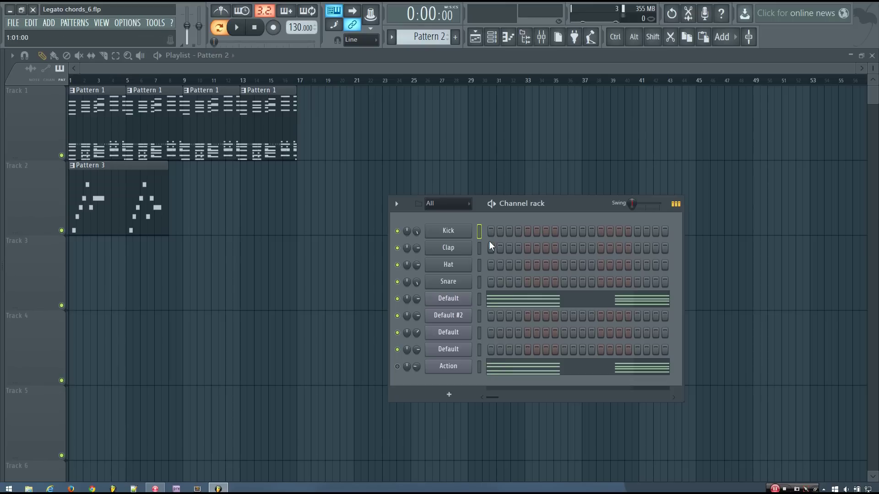
key("space")
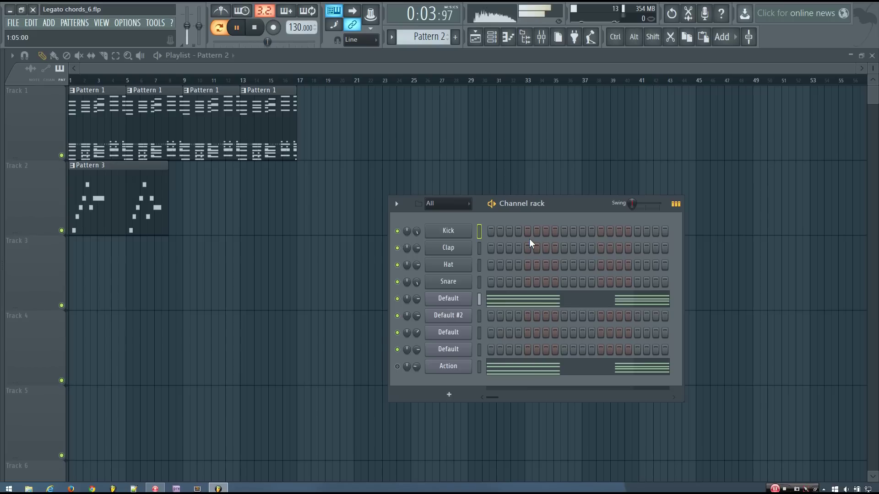
key("space")
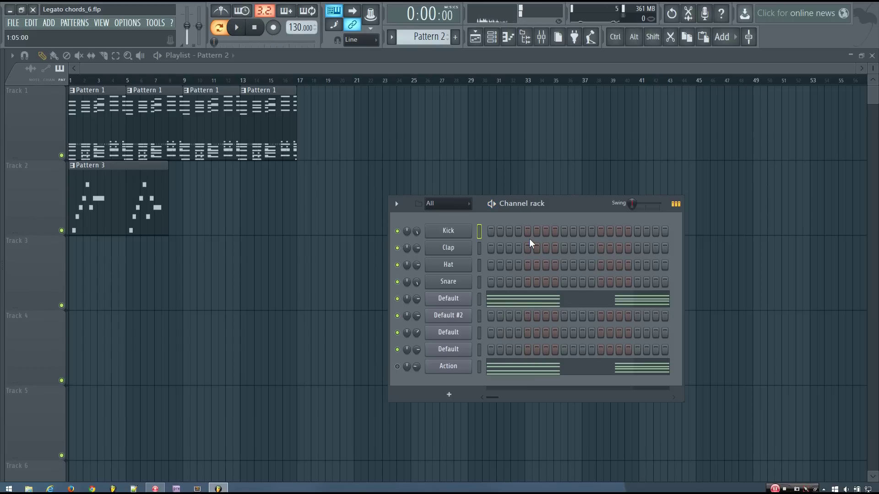
left_click_drag(576, 200, 358, 196)
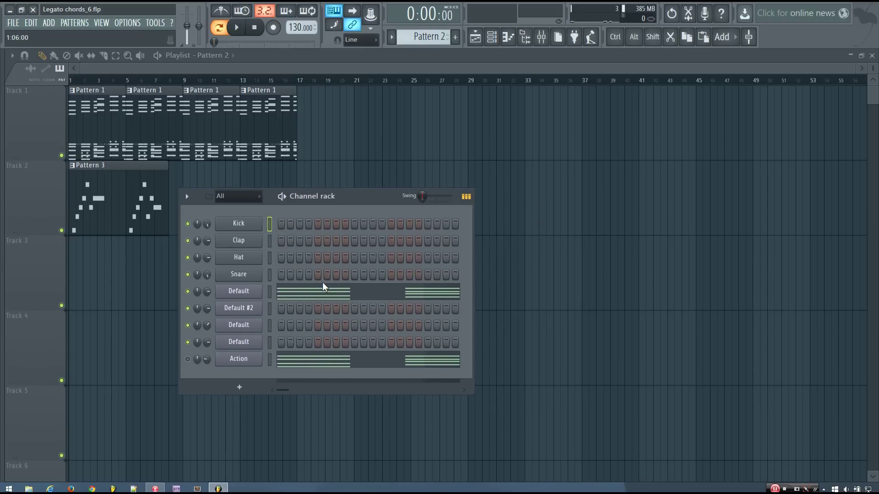
left_click(239, 387)
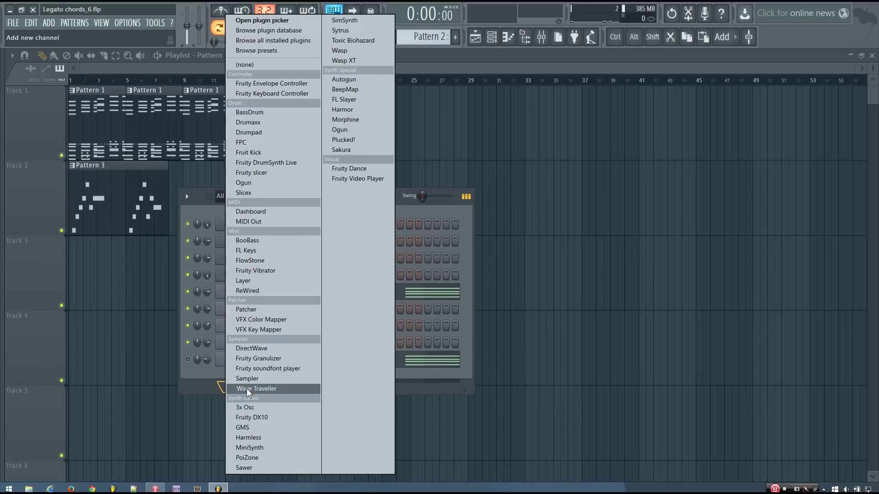
Add a Sytrus channel, load its Default preset, and compact the wrapper window.
left_click(343, 30)
left_click_drag(336, 157, 377, 98)
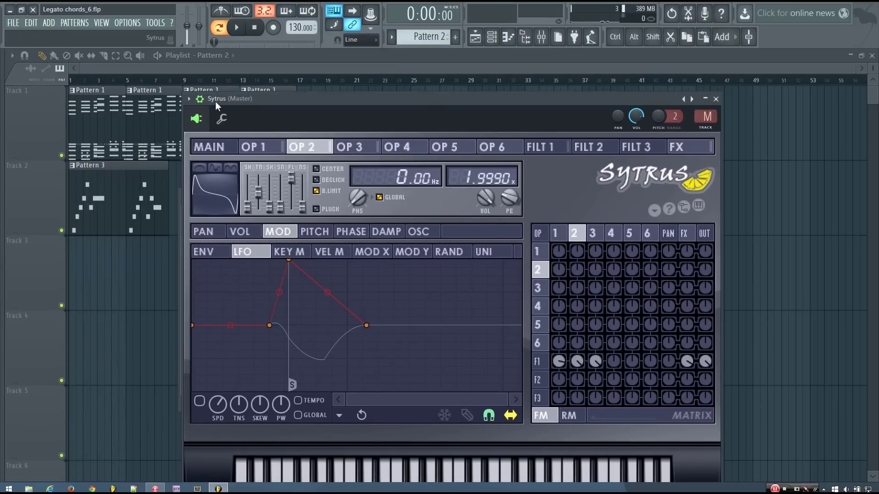
left_click(189, 98)
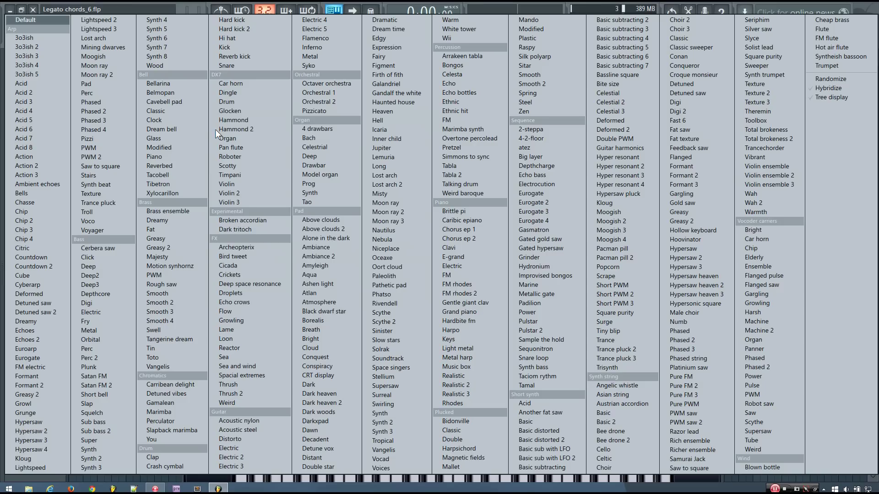
left_click(31, 21)
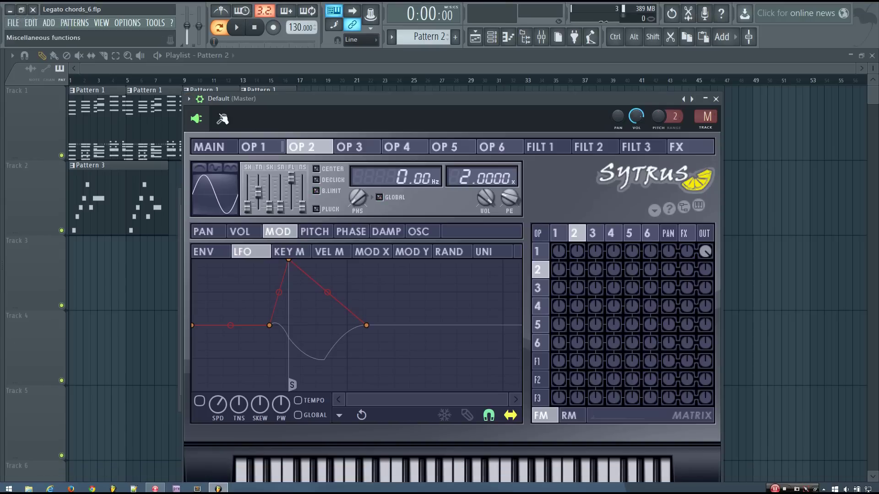
left_click(190, 99)
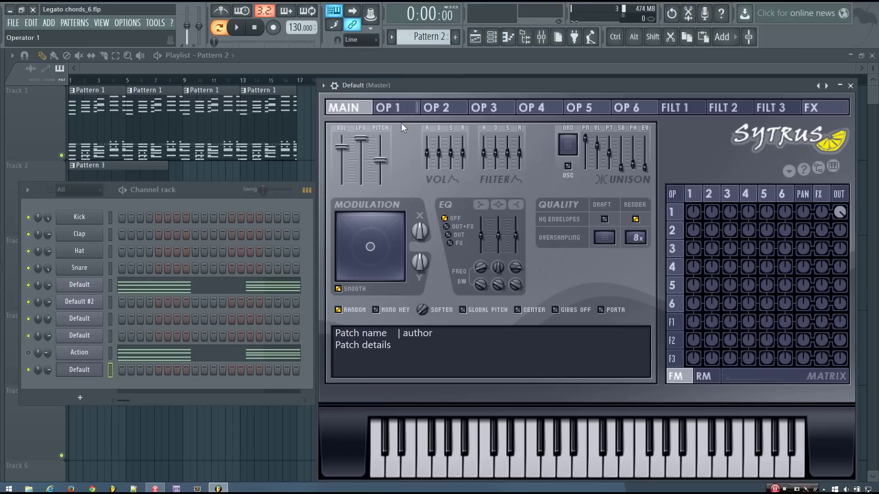
left_click(388, 108)
On MAIN, lower the OP1→OUT knob and raise the F1 row knobs for operators 1-3.
left_click(437, 108)
left_click(358, 108)
left_click_drag(841, 213, 841, 200)
left_click_drag(693, 322, 733, 302)
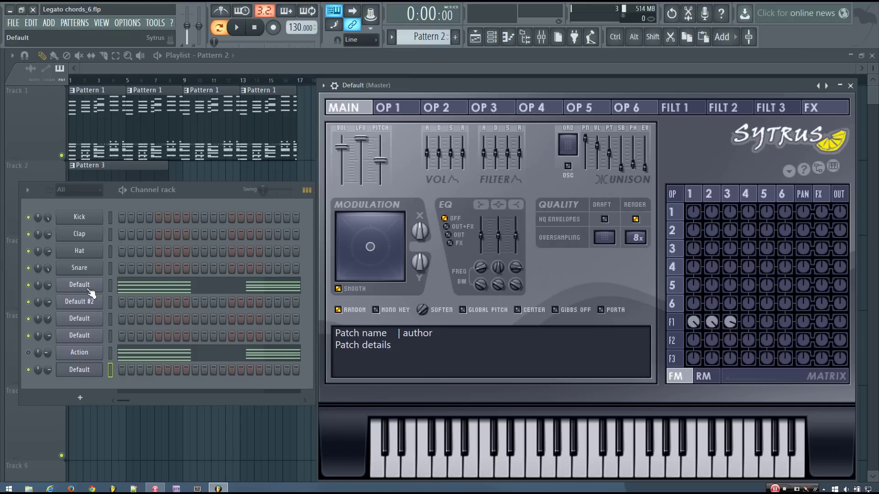
Turn up the F1→OUT matrix knob from the FILT 1 page, then return to MAIN.
left_click(675, 323)
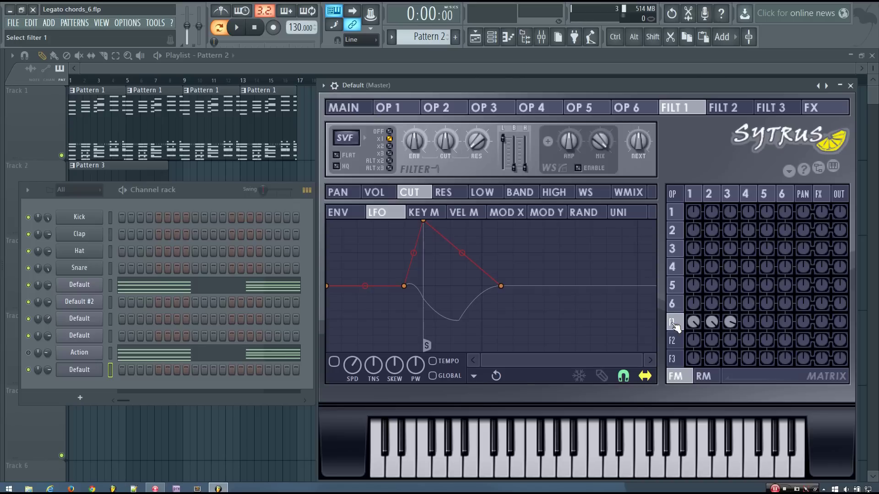
left_click_drag(839, 322, 839, 313)
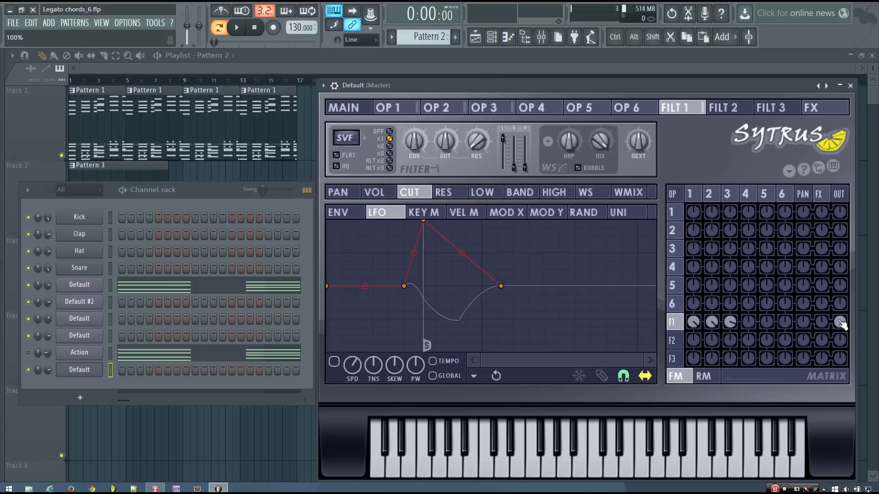
left_click(340, 109)
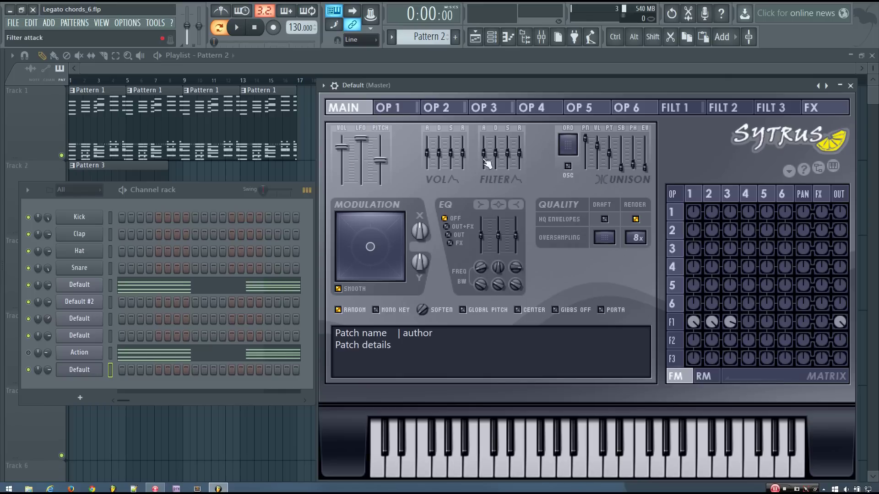
Flatten operator 1's waveform and skew operator 2's into a diagonal ramp.
left_click(406, 110)
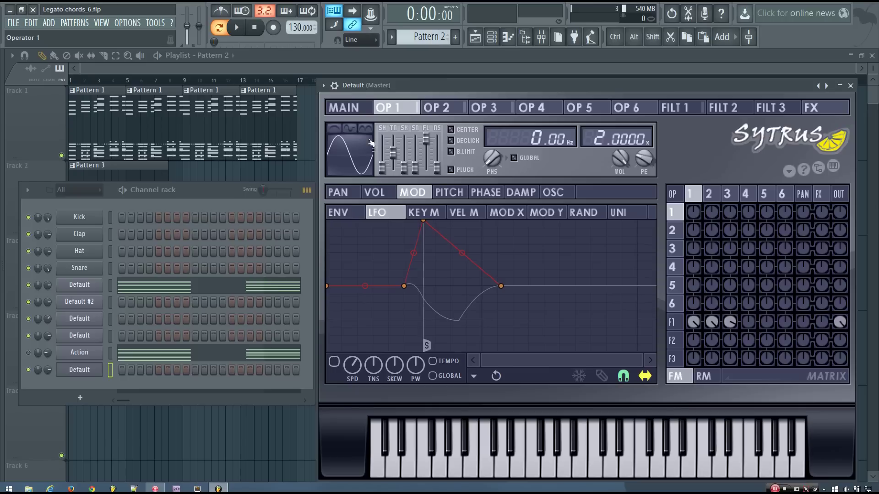
left_click_drag(382, 167, 382, 137)
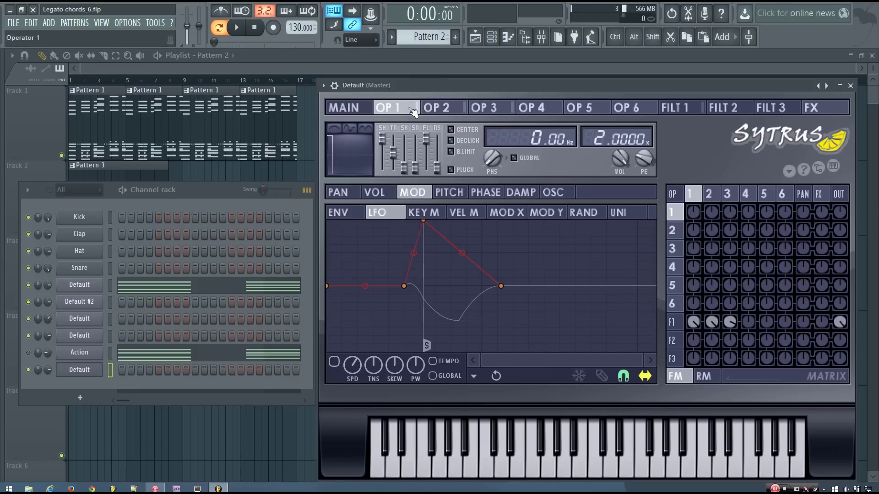
left_click(437, 110)
left_click_drag(389, 169, 388, 159)
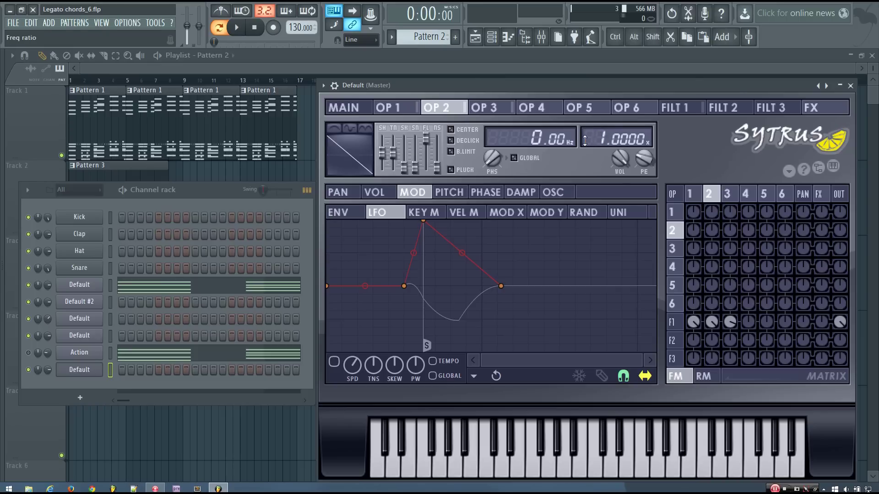
left_click(417, 108)
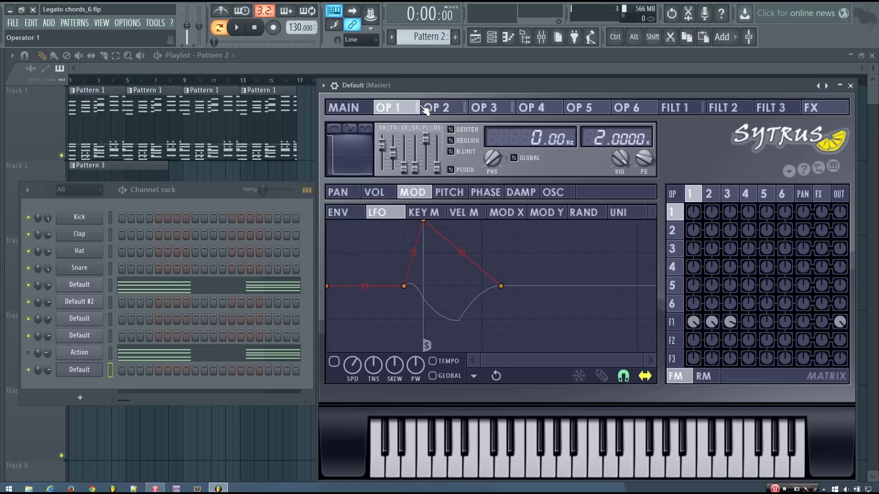
left_click(431, 114)
Shape operator 3's waveform into a triangle and recheck the operators, ending on OP 1.
left_click(489, 109)
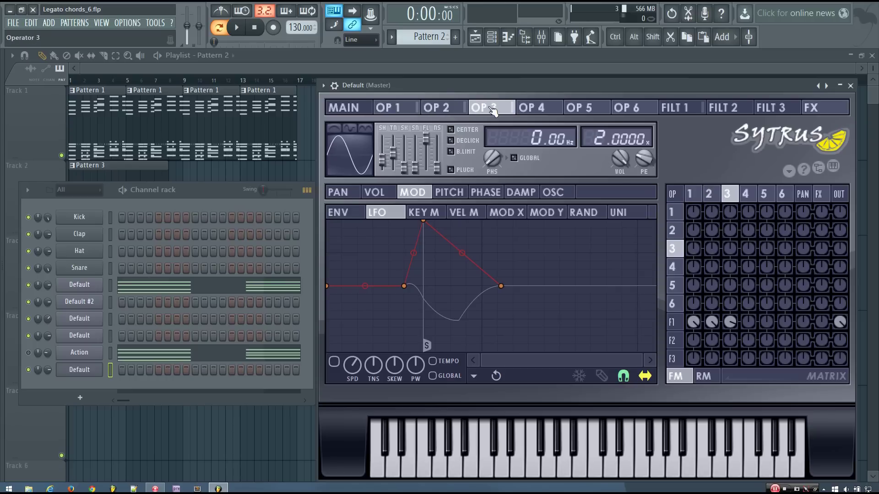
left_click_drag(382, 167, 382, 159)
left_click(458, 111)
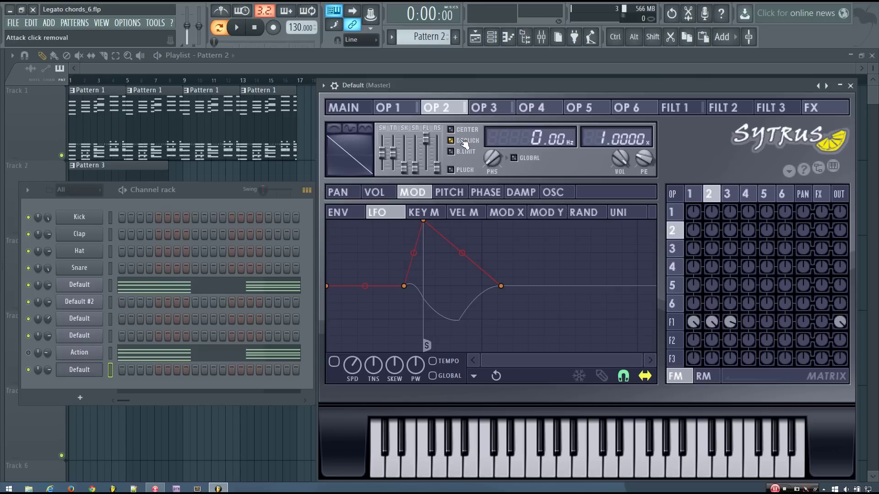
left_click(391, 111)
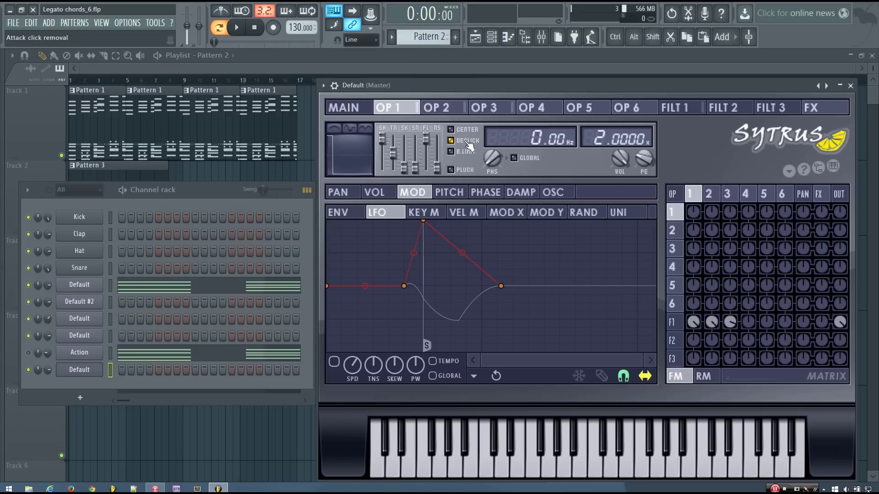
left_click(443, 112)
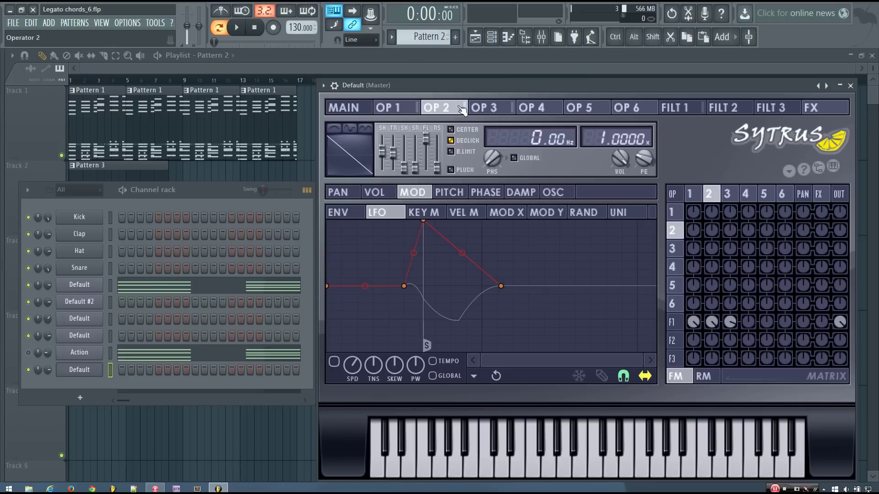
left_click(500, 113)
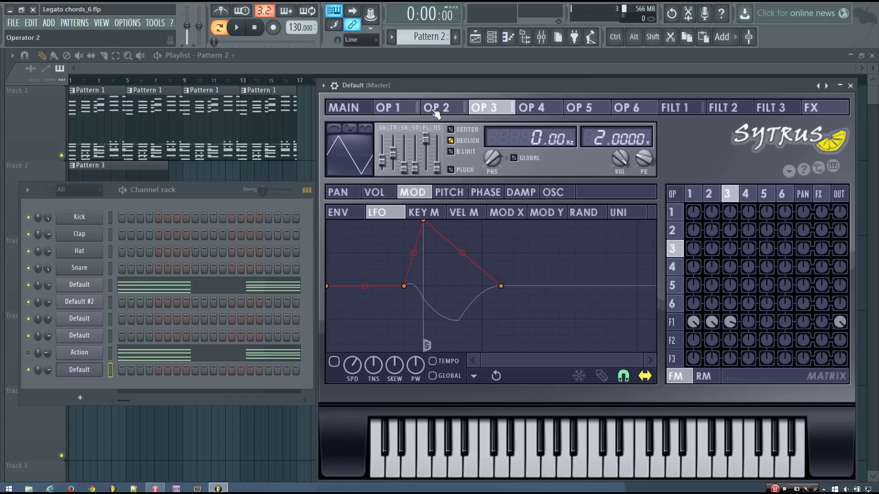
left_click(459, 110)
left_click(402, 110)
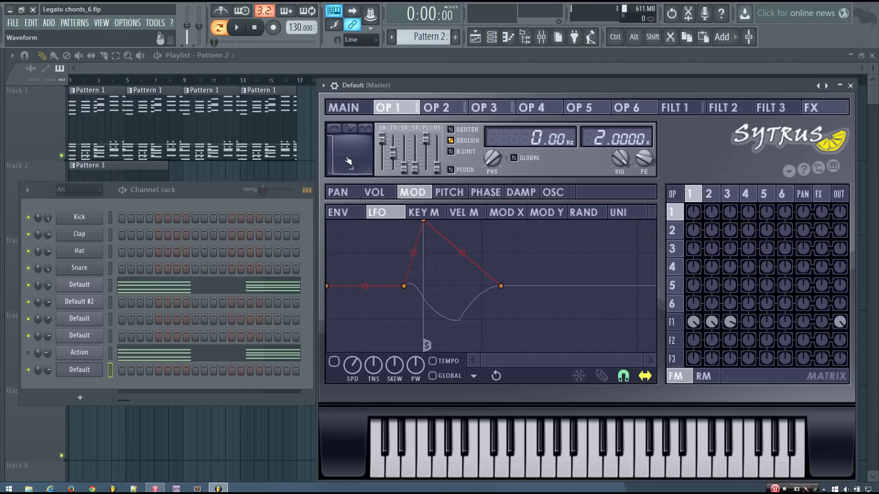
Convert operator 1's shape to sine harmonics, then glance at the other operators and filter 1.
left_click(343, 149)
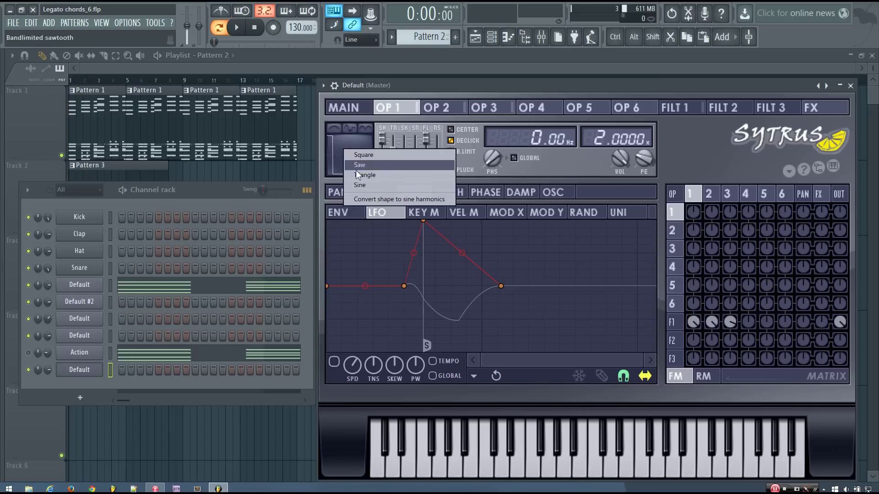
left_click(375, 197)
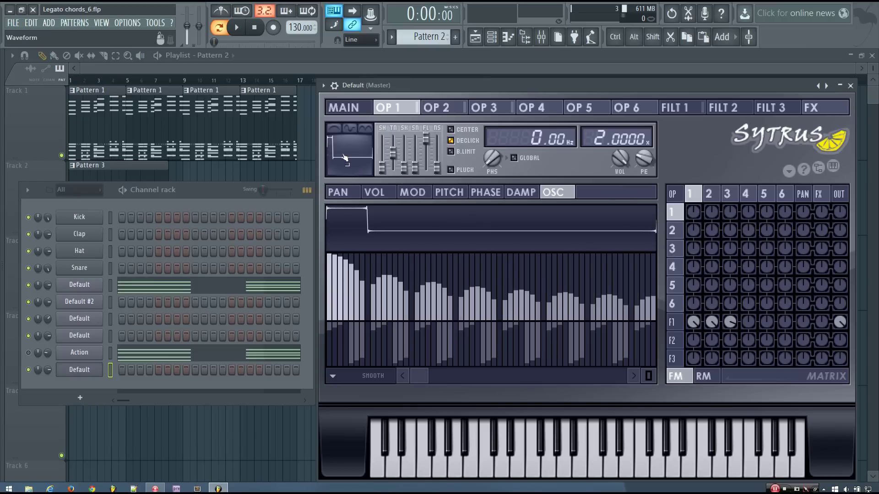
left_click(443, 110)
left_click(412, 112)
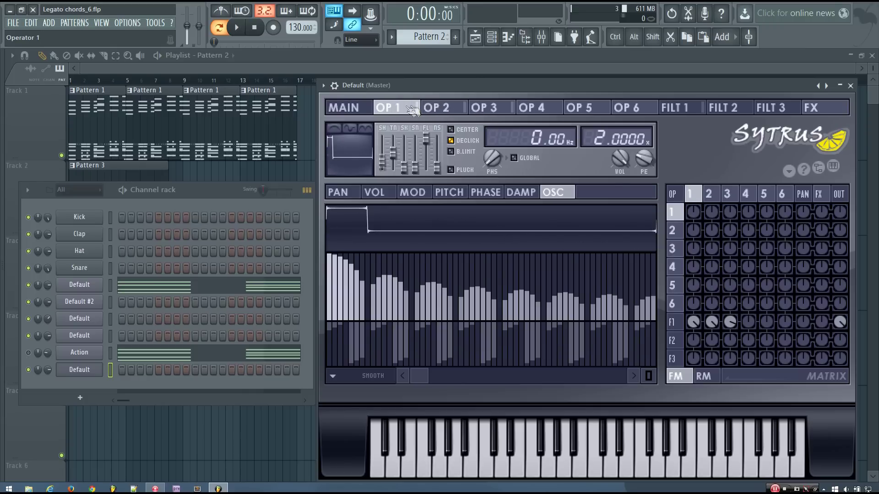
left_click(437, 108)
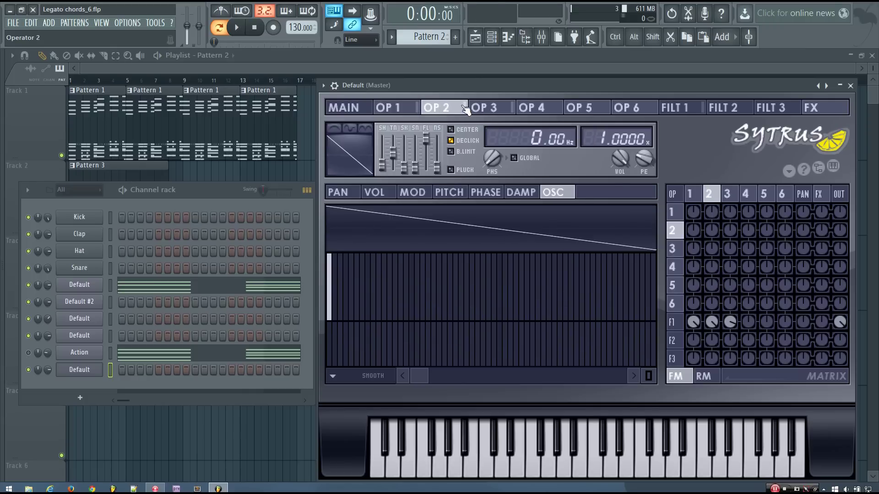
left_click(484, 108)
left_click(680, 108)
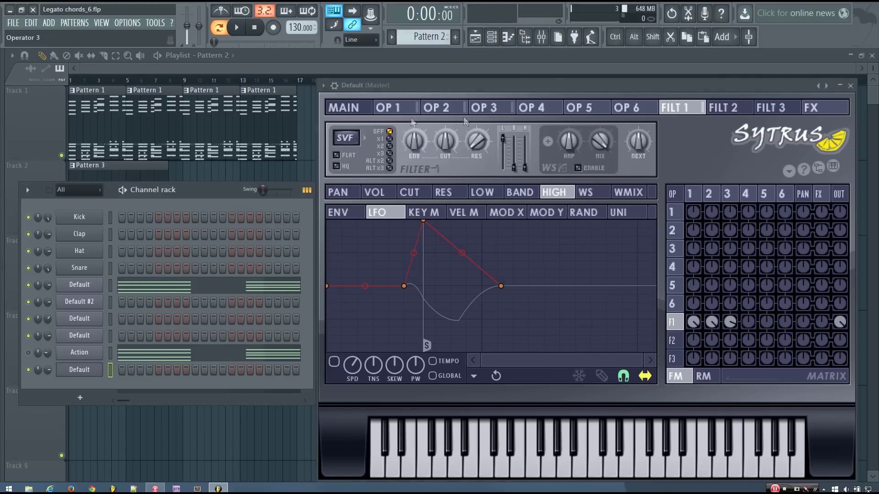
left_click(388, 108)
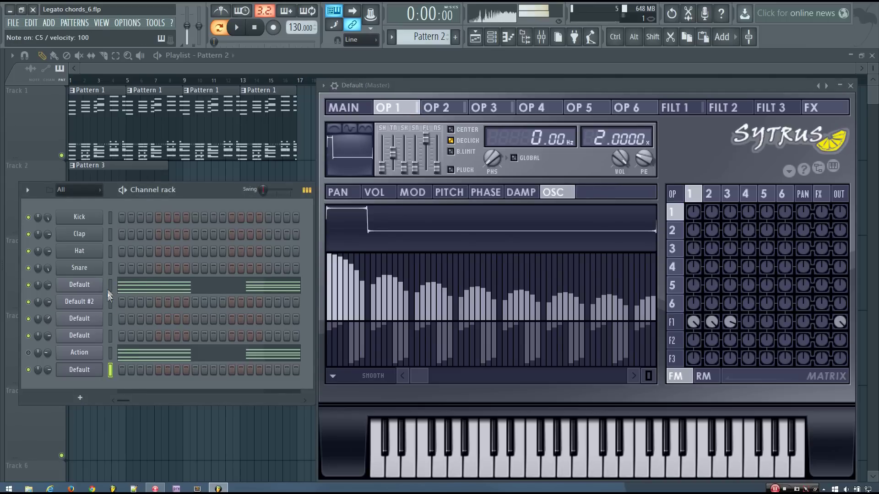
Select the last Default channel and flip through the operators' waveforms and harmonics.
left_click(110, 370)
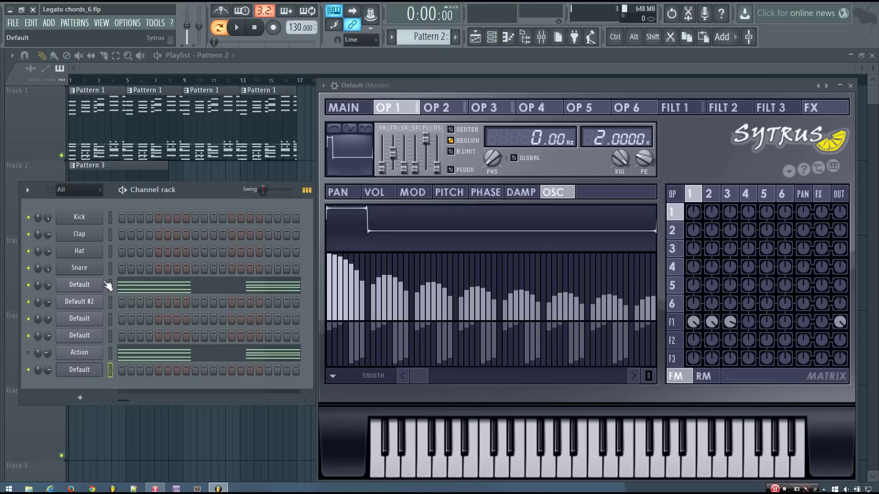
left_click(483, 108)
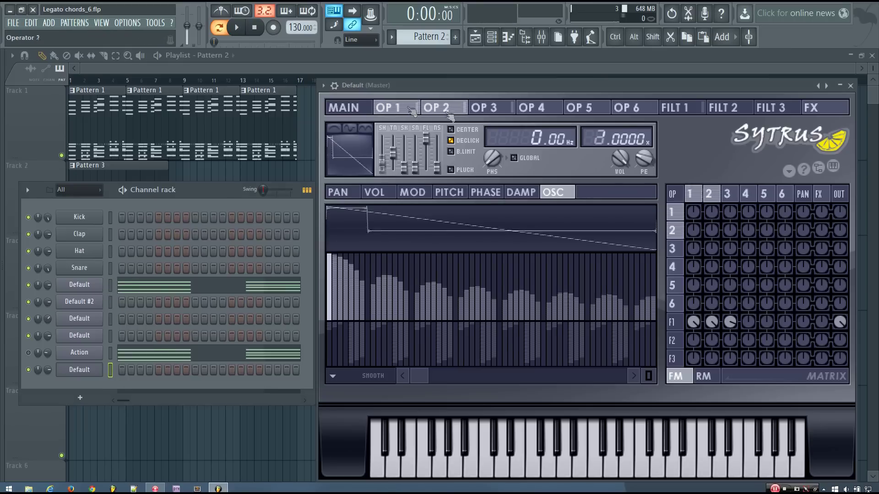
left_click(388, 108)
left_click(438, 110)
left_click(487, 112)
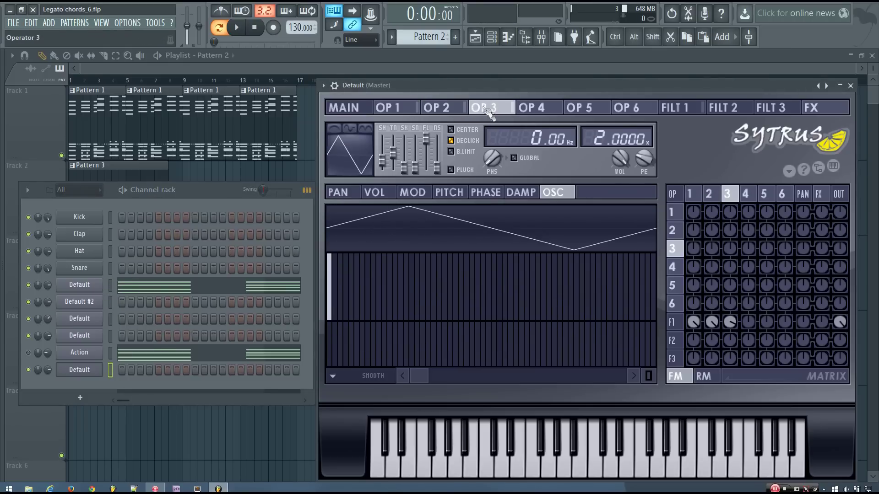
left_click(440, 107)
left_click(392, 108)
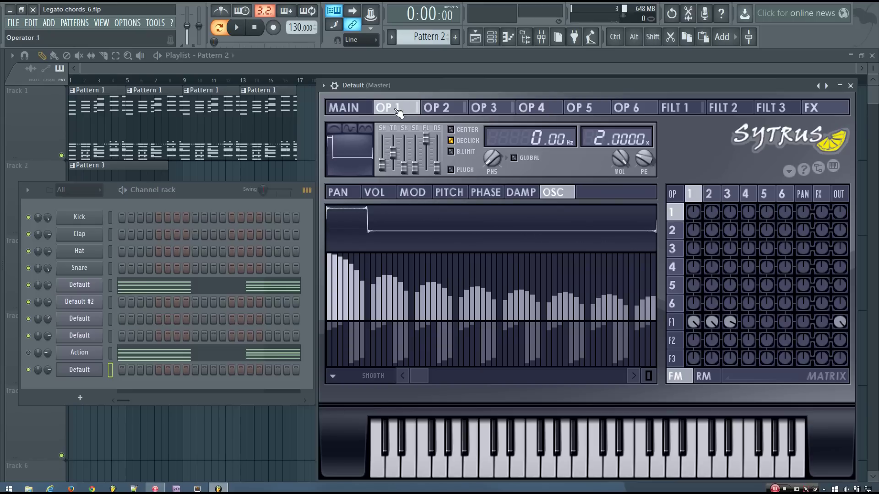
left_click(460, 109)
Compare the waveforms: operator 1 pulse, 2 ramp, 3 triangle, 4 sine.
left_click(453, 111)
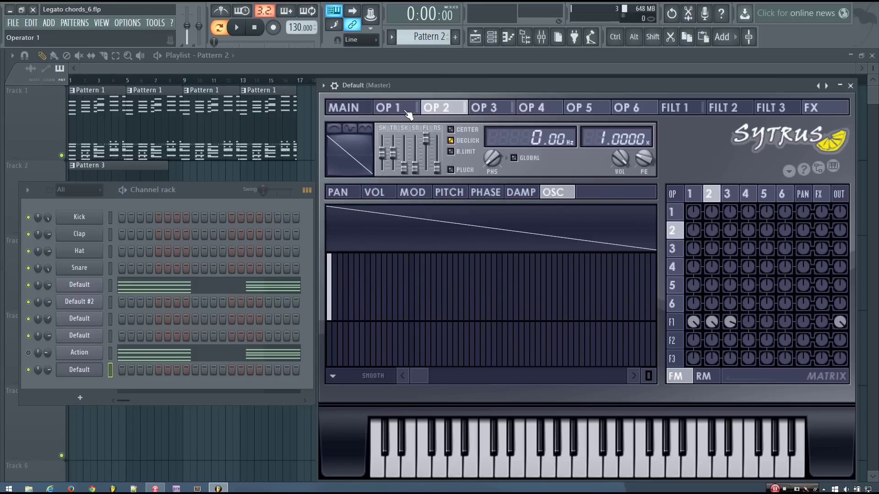
left_click(406, 110)
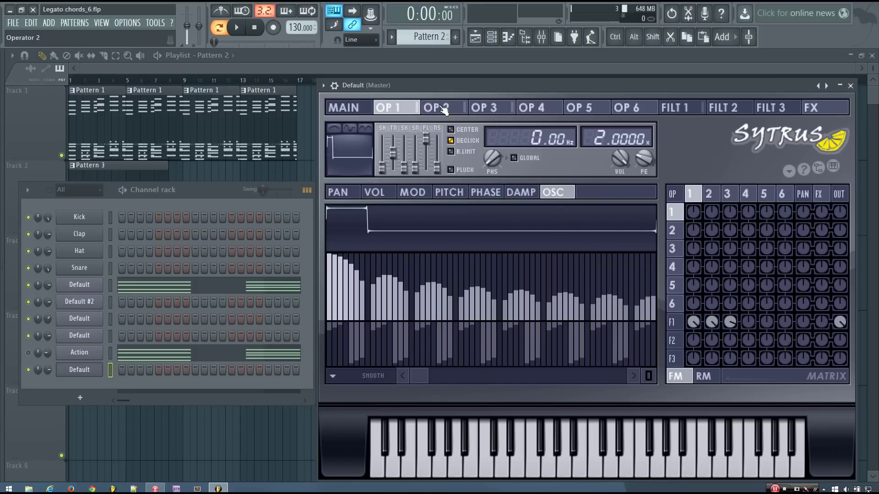
left_click(530, 111)
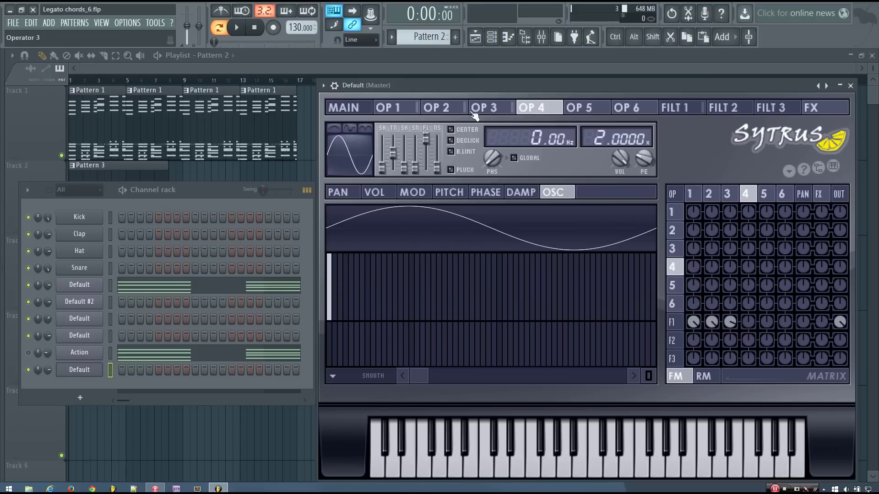
left_click(464, 110)
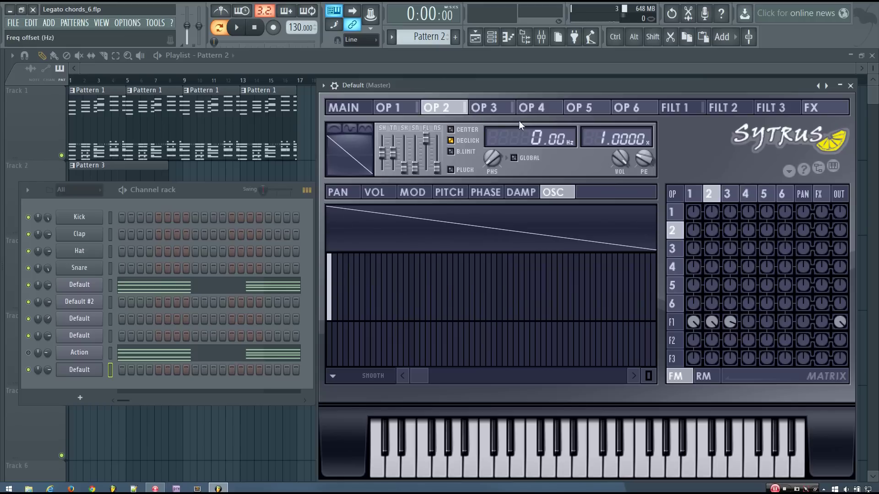
left_click(485, 108)
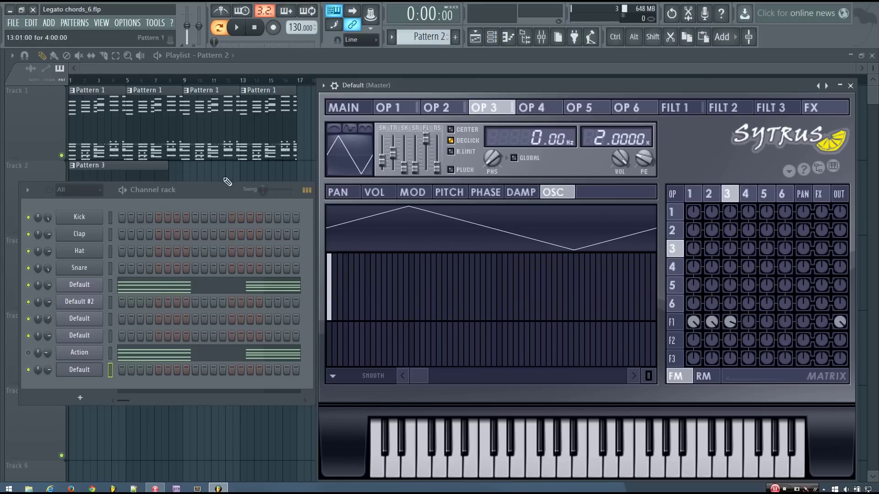
left_click(393, 109)
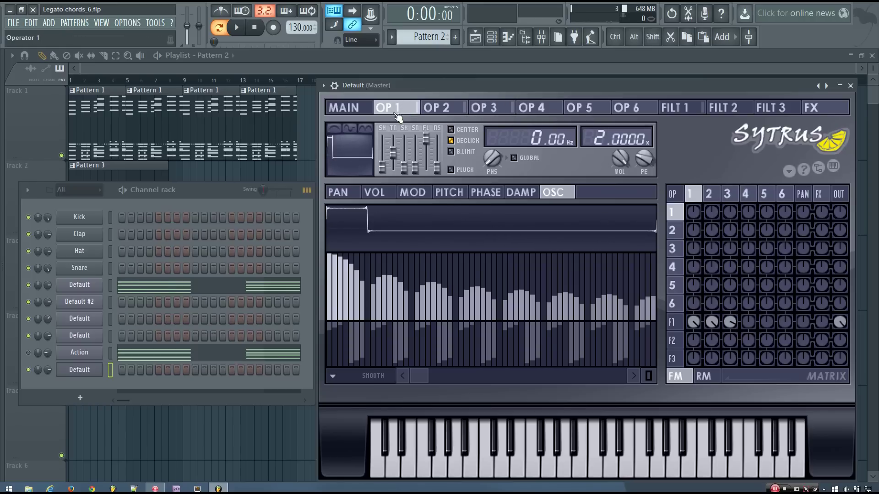
left_click(441, 110)
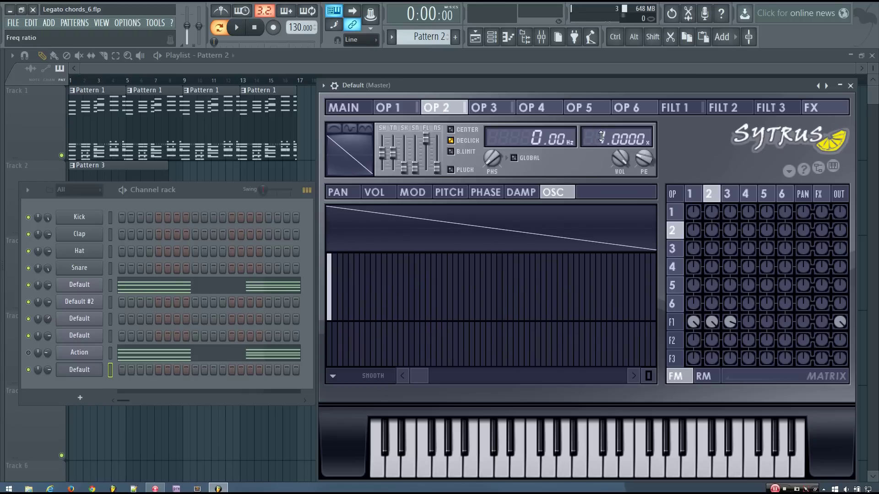
left_click(500, 112)
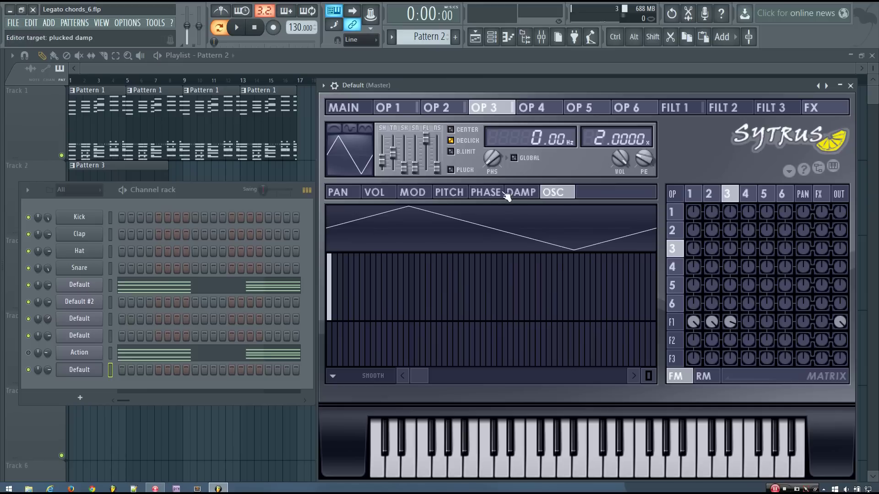
On MAIN, play a C5 note with Z and nudge the 9-voice unison PH slider.
left_click(363, 110)
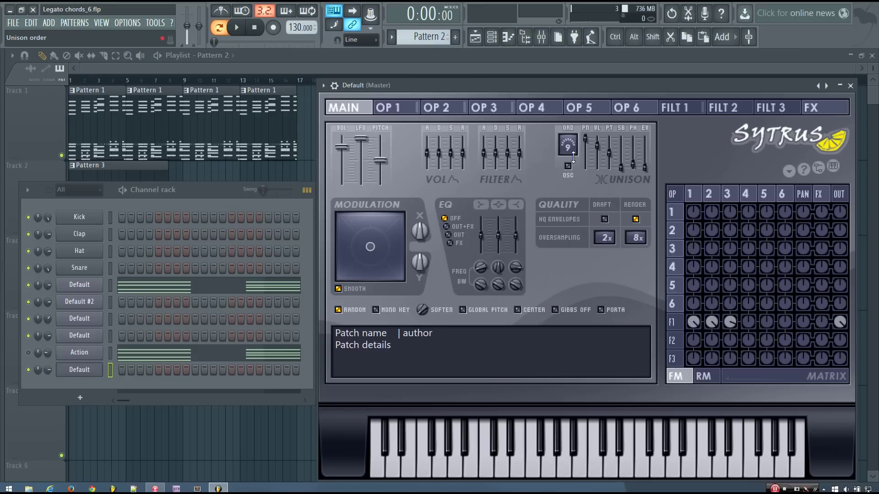
key("z")
left_click_drag(633, 164, 632, 169)
left_click_drag(633, 163, 634, 160)
Tick GLOBAL beside PHS on OP 1, OP 2 and OP 3, then return to MAIN.
left_click(394, 112)
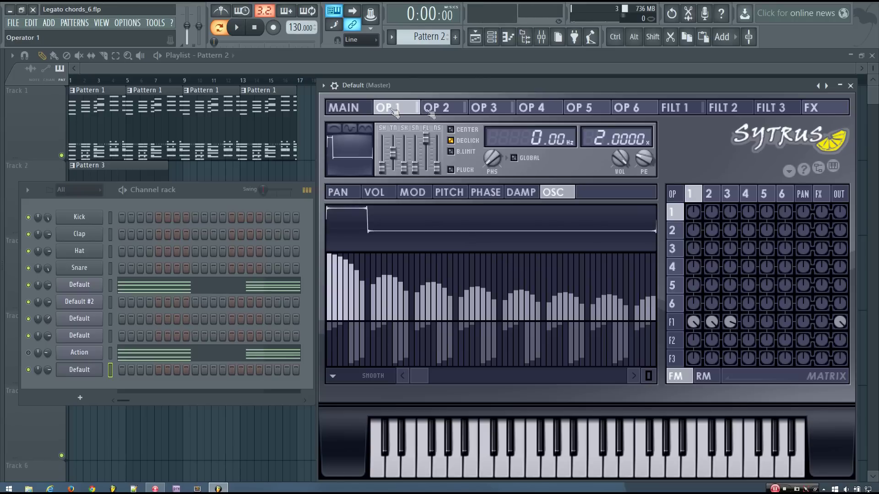
left_click(485, 108)
left_click(437, 108)
left_click(388, 108)
left_click(513, 158)
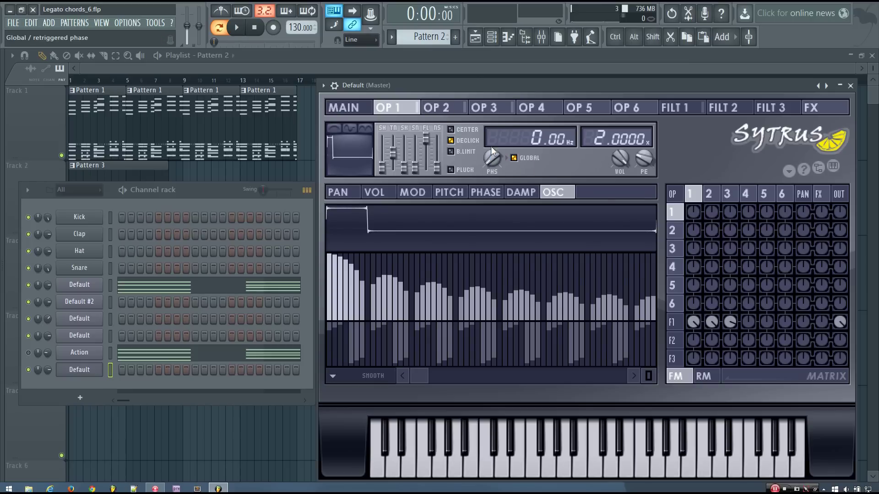
left_click(447, 110)
left_click(513, 158)
left_click(484, 108)
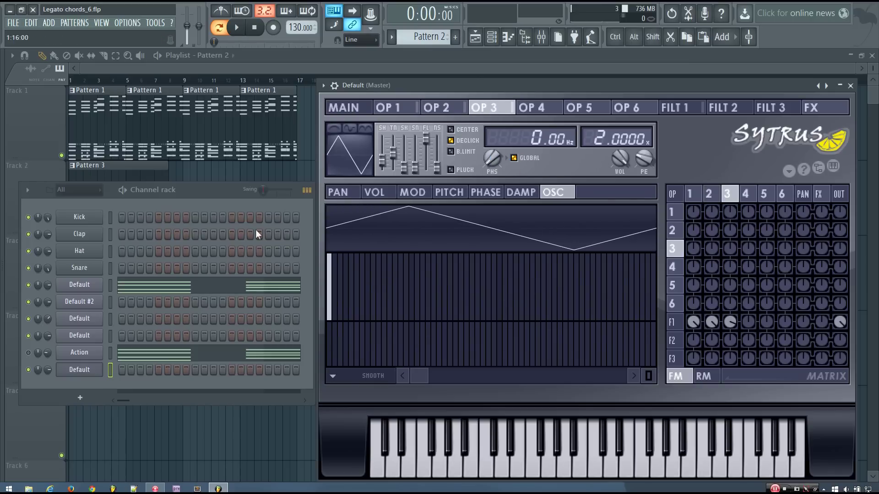
left_click(347, 110)
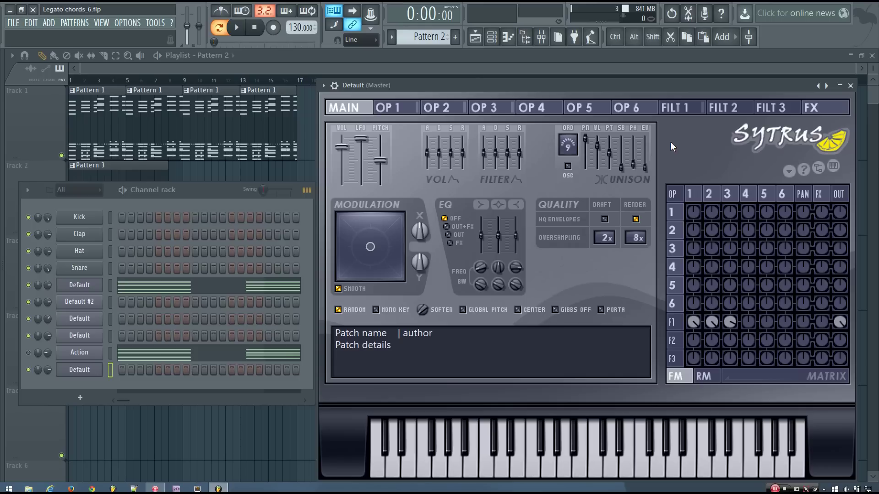
key("b")
key("7")
left_click(676, 110)
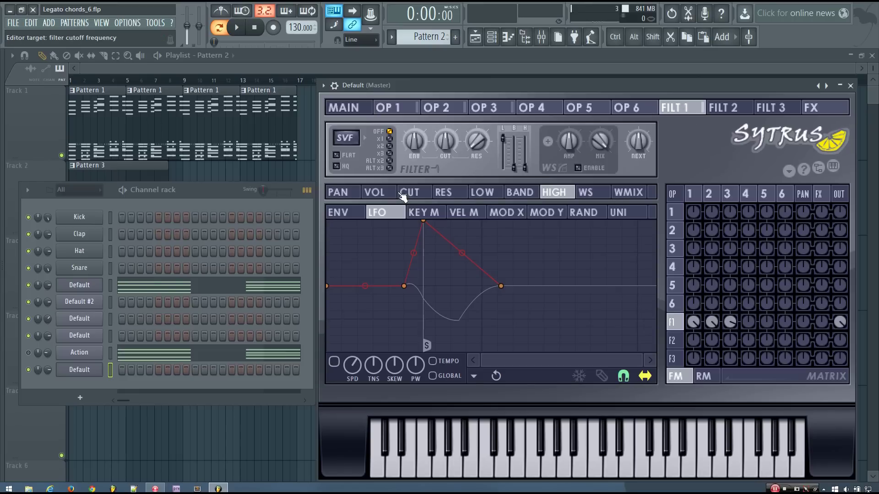
Enable filter 1's cutoff envelope and drag its peak point slightly later with slide disabled.
left_click(406, 194)
left_click(339, 212)
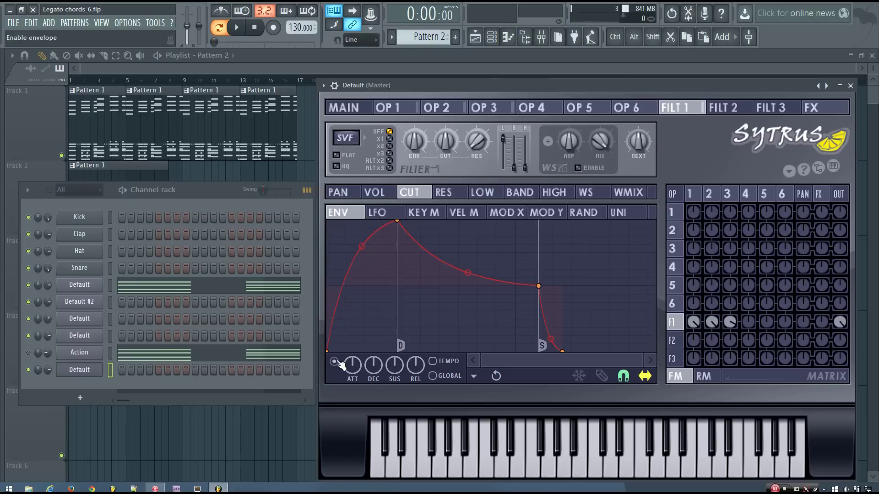
left_click(334, 363)
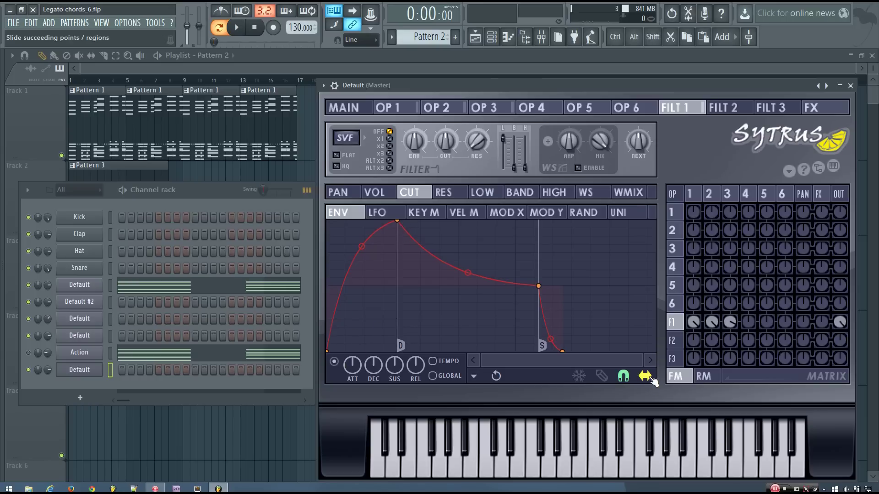
left_click(649, 378)
left_click_drag(399, 222, 405, 230)
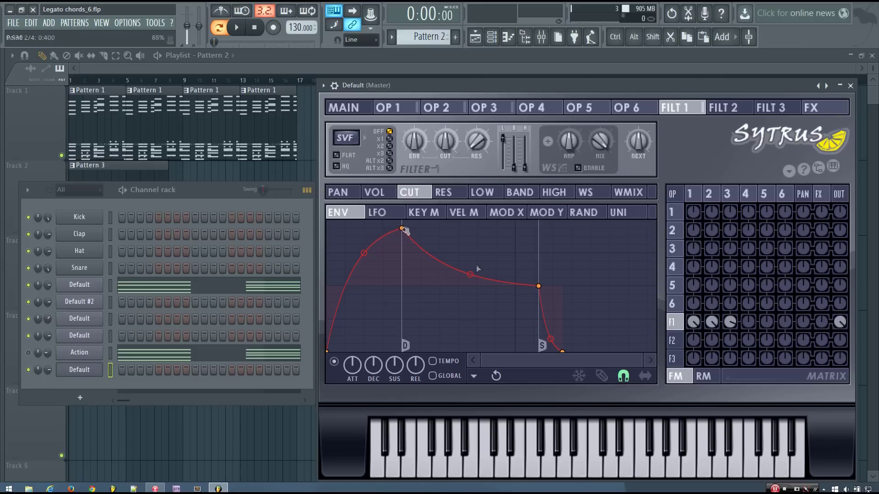
left_click(646, 375)
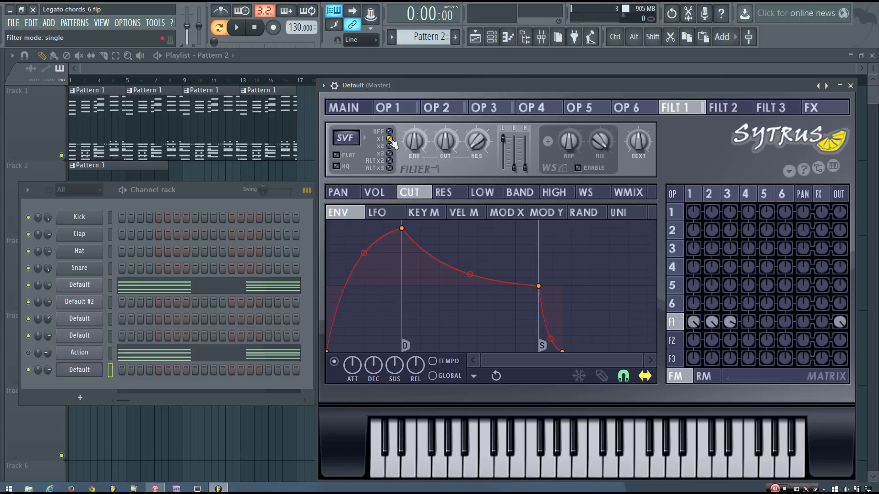
Tick FLAT beside SVF on filter 1, then select the fifth and last Default channels.
left_click(347, 157)
left_click(96, 285)
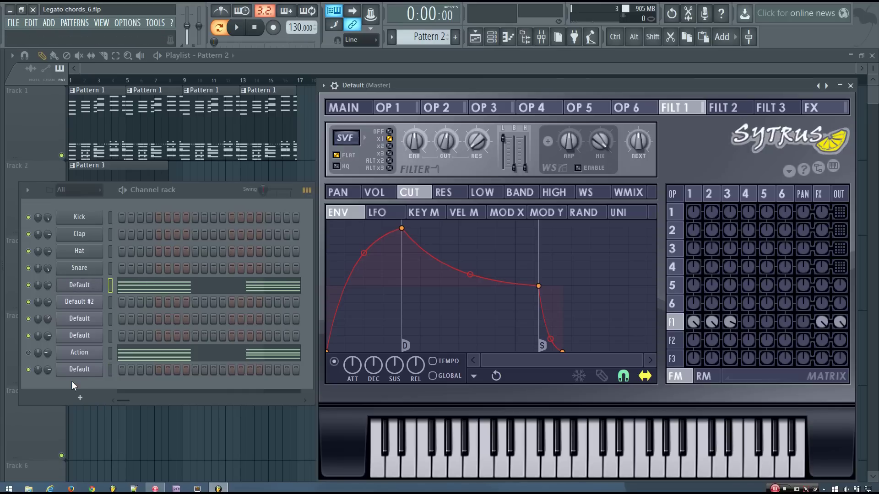
left_click(81, 372)
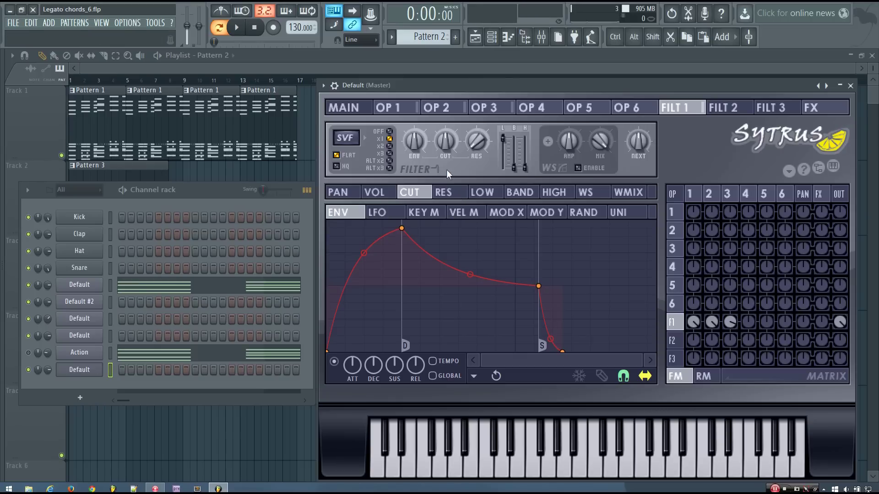
Nudge the Filter 1 cutoff to about 56%, auditioning C5 and C4 notes.
left_click(414, 141)
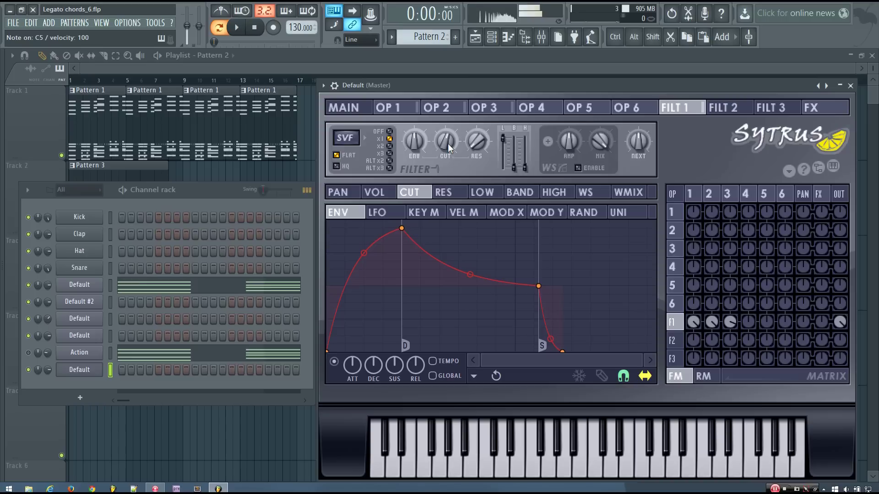
key("z")
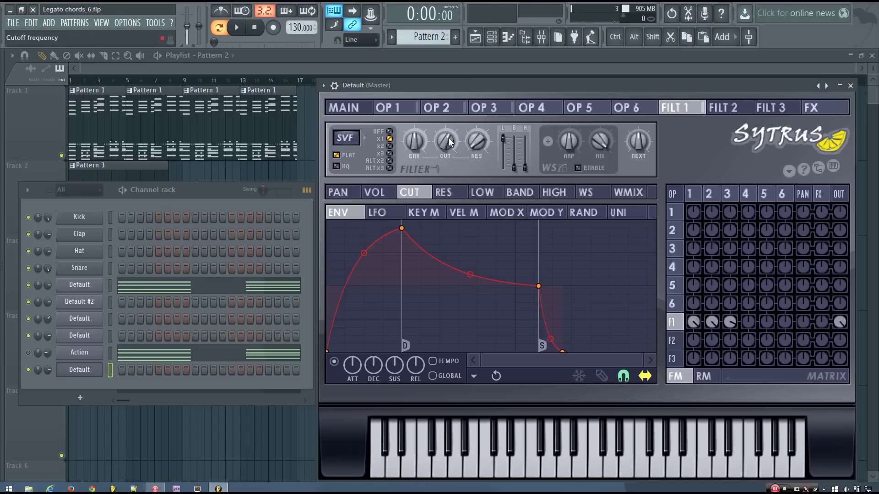
key("z")
key("z")
key("z")
key("d")
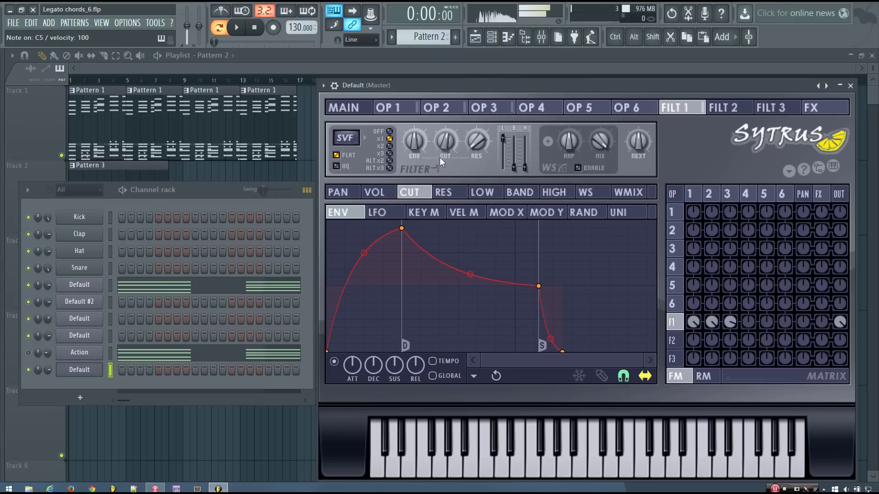
key("z")
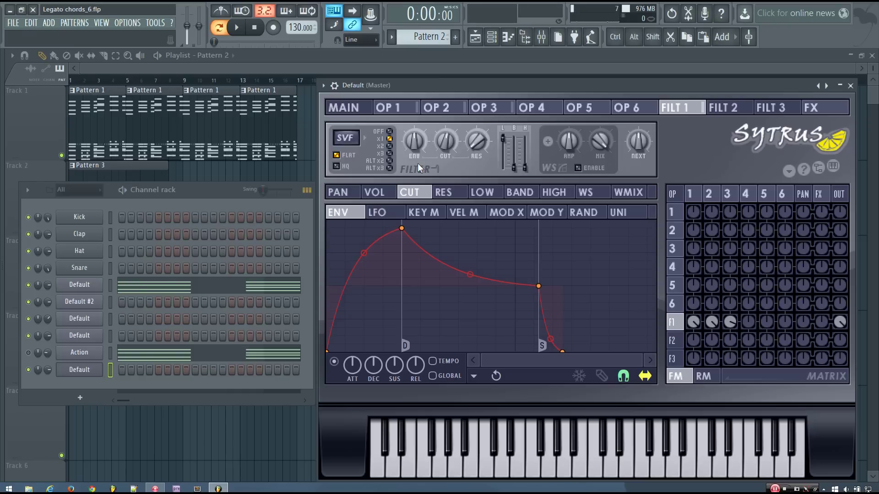
View the Filter 1 volume envelope, then go back to the Sytrus MAIN page.
left_click(376, 192)
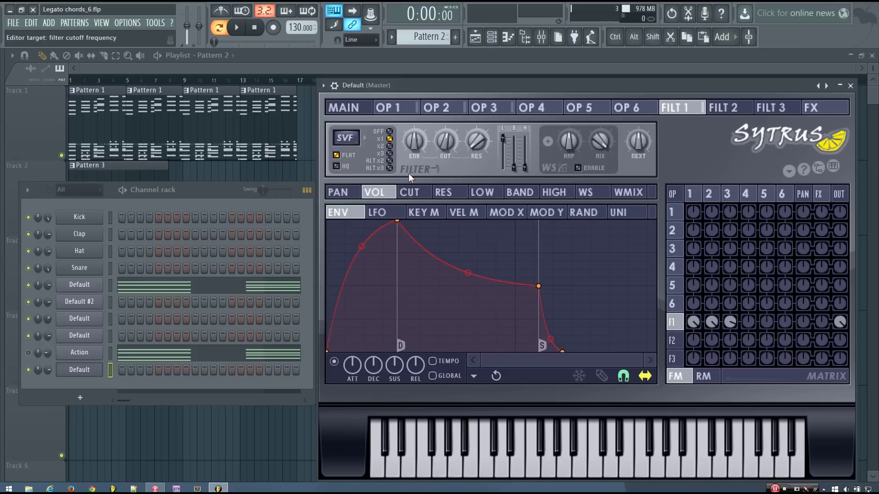
left_click(358, 110)
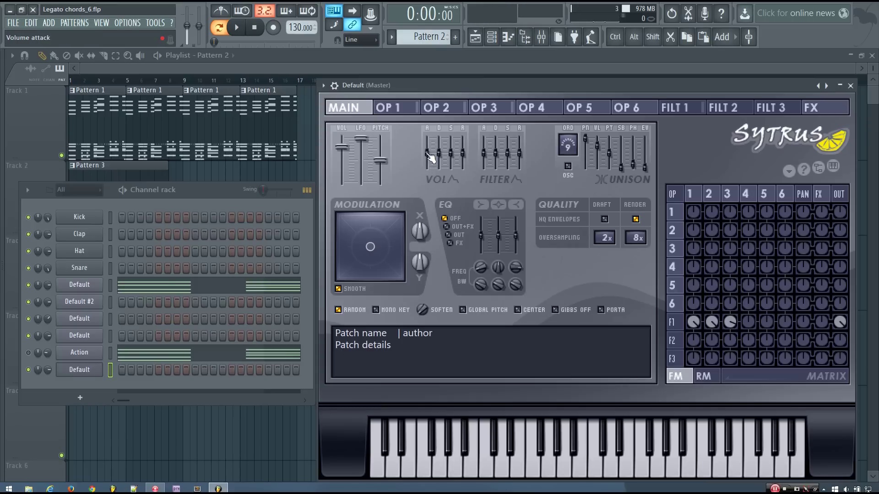
Drag the VOL attack slider to about 68% and the FILTER sustain down to about 4%.
left_click_drag(428, 152, 427, 180)
left_click_drag(512, 157, 511, 168)
Audition two notes, then push the unison phase up and back down to about 12%.
key("z")
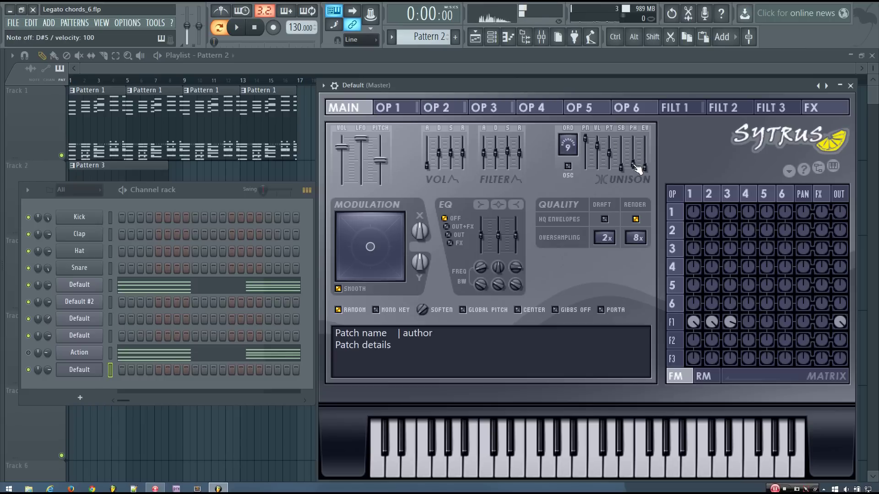
key("d")
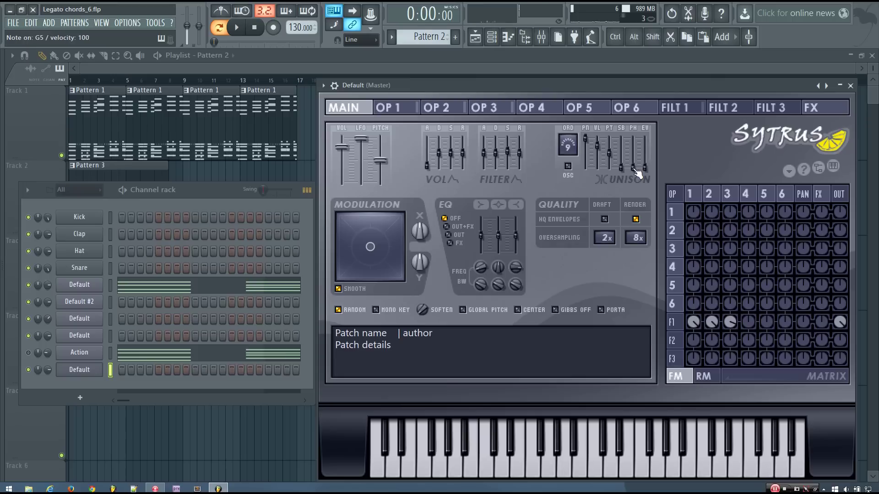
left_click_drag(633, 168, 632, 148)
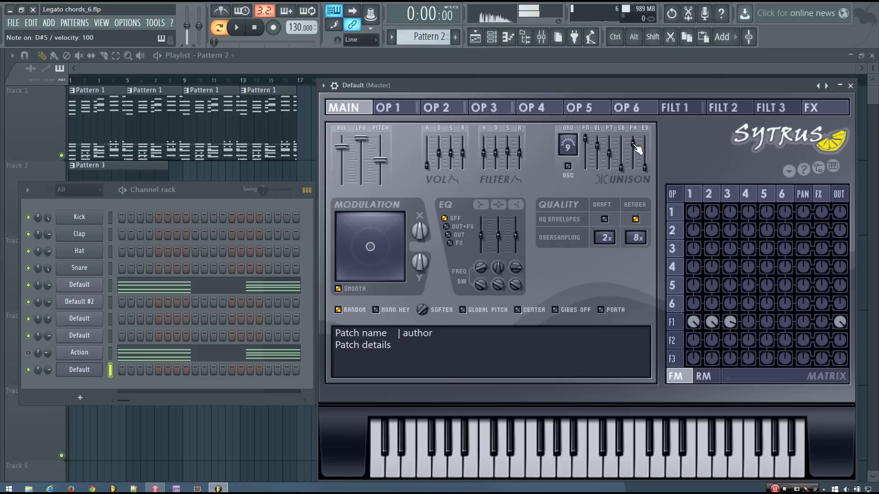
left_click_drag(632, 147, 633, 164)
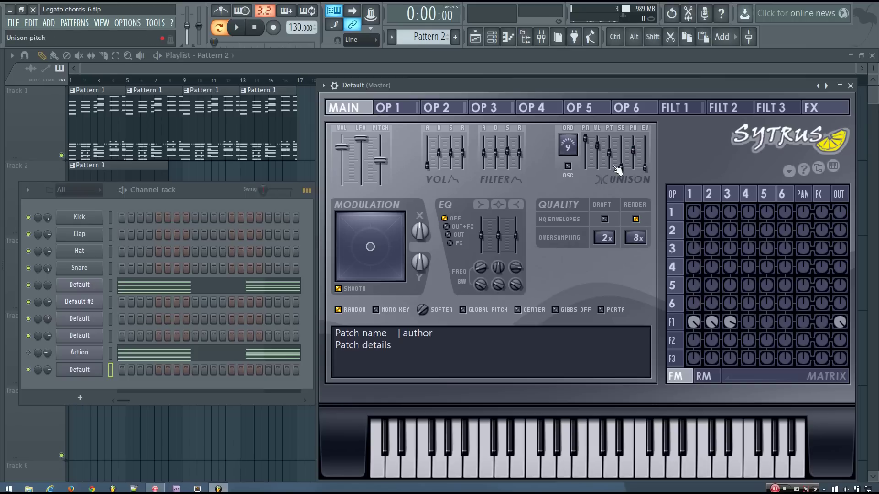
Fine-tune the unison phase while auditioning the pad, then play chords on the upper Default channel.
key("d")
left_click(632, 153)
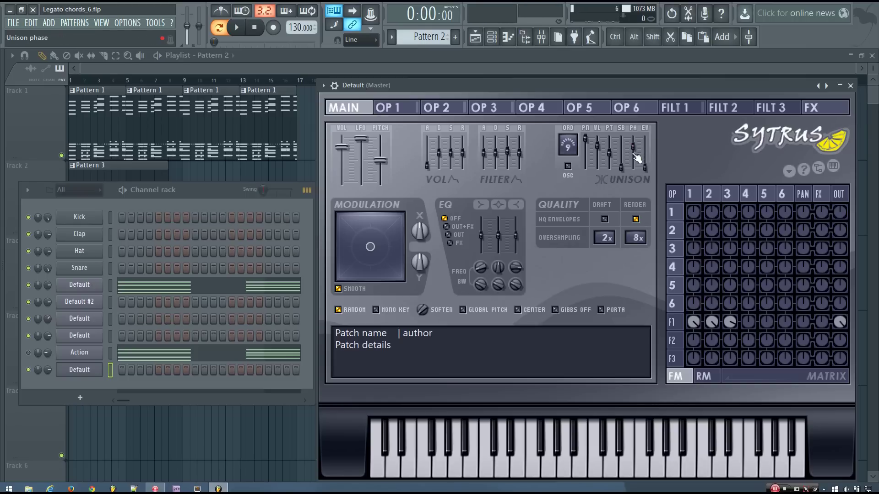
key("d")
key("d")
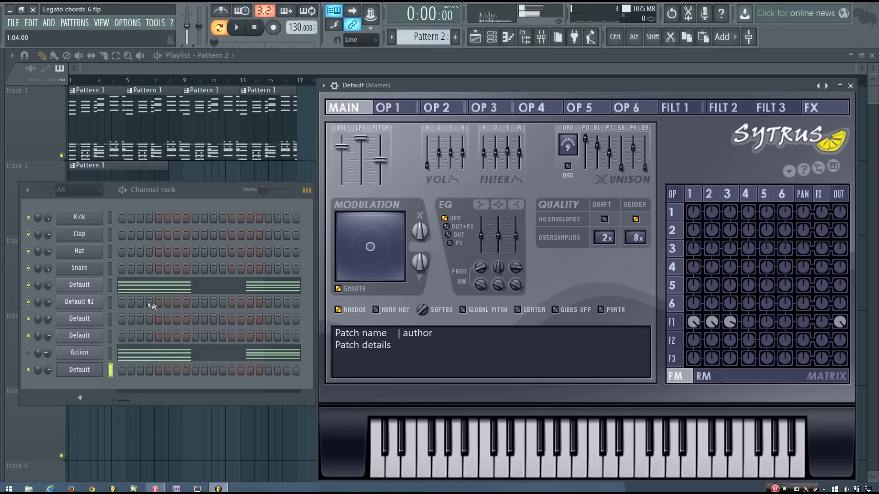
left_click(111, 287)
key("3")
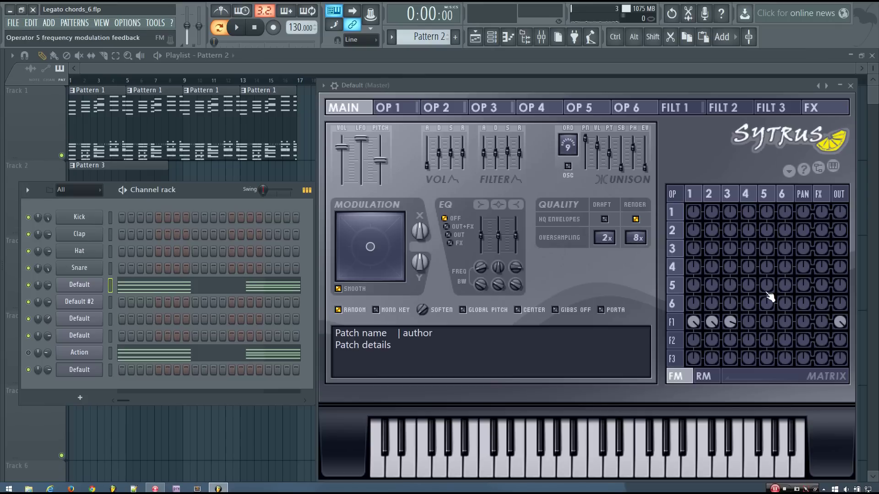
On the bottom Default channel, send Filter 1 about 27% into the effects and show the FX page.
left_click(829, 332)
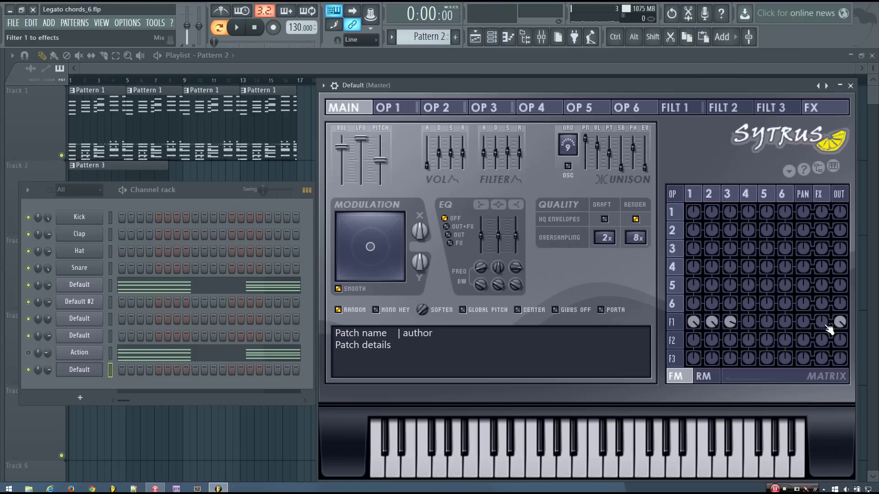
left_click_drag(827, 326, 826, 312)
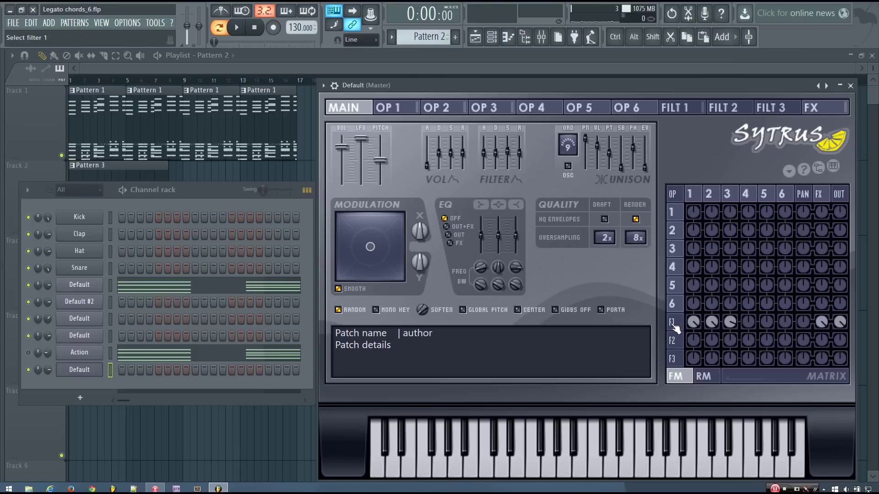
left_click(679, 108)
left_click(819, 110)
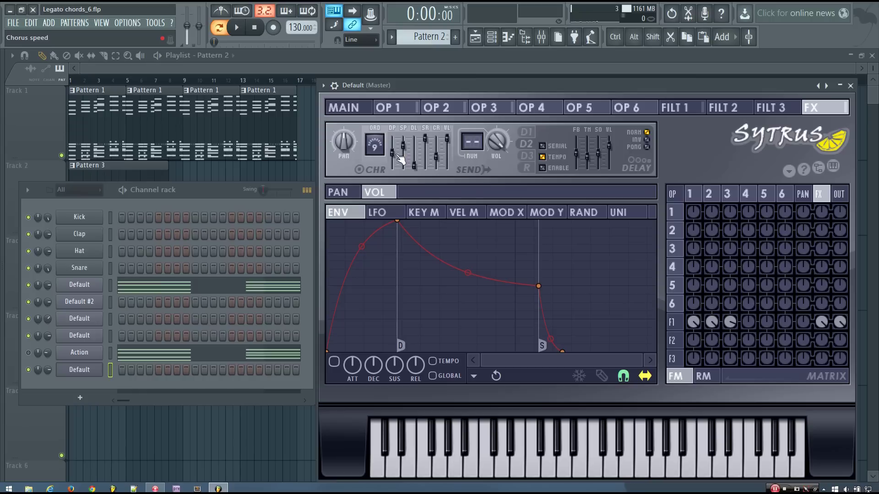
Drag the chorus depth slider to 65%.
left_click_drag(396, 157, 396, 149)
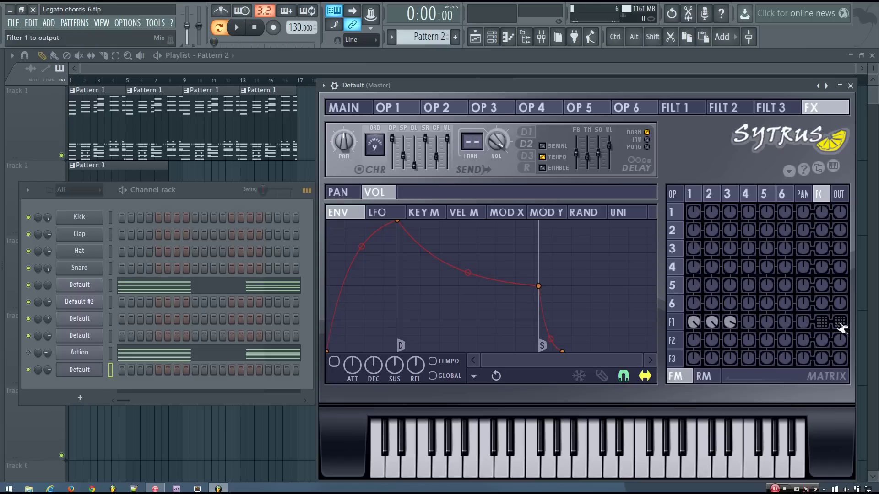
Nudge the F1/OUT knob up and back so Filter 1 feeds only the effects, then raise chorus cross.
left_click_drag(839, 324, 840, 330)
left_click_drag(824, 323, 824, 319)
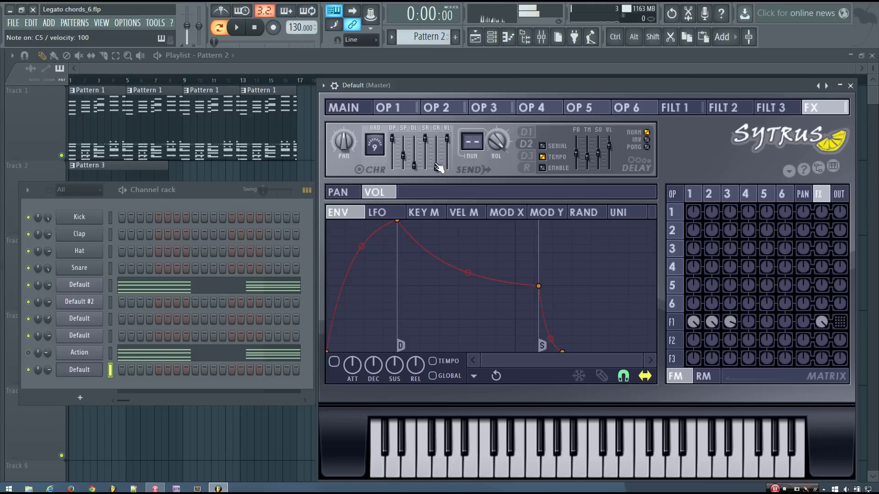
left_click_drag(440, 173, 441, 171)
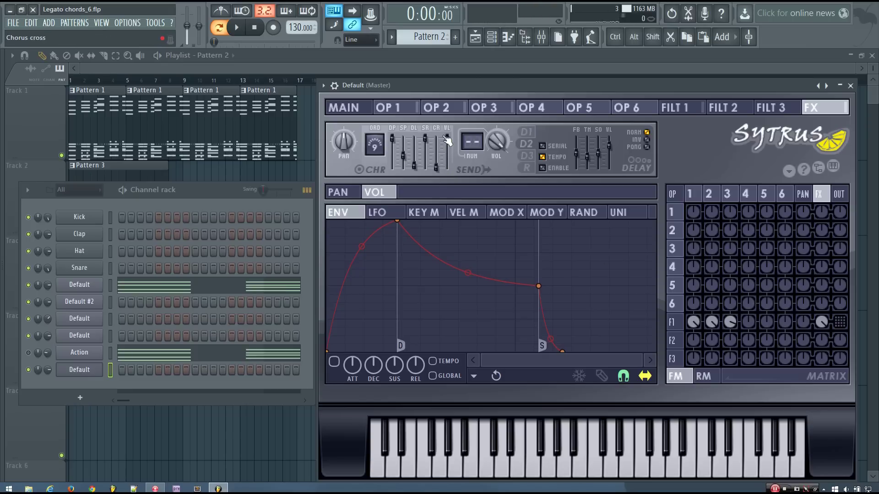
Turn up the F1/OUT send, pull the chorus VL slider down, and audition two notes.
left_click_drag(839, 324, 840, 321)
left_click_drag(448, 140, 448, 146)
key("b")
key("z")
left_click(528, 157)
left_click(527, 167)
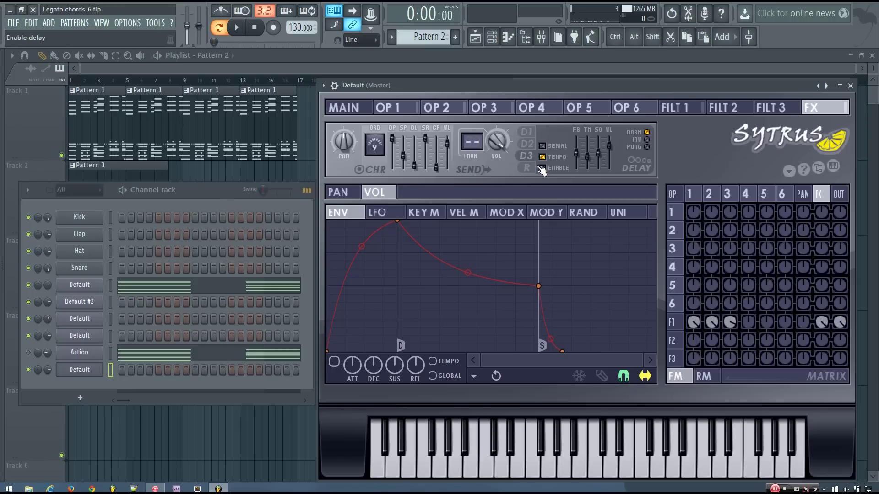
left_click(526, 143)
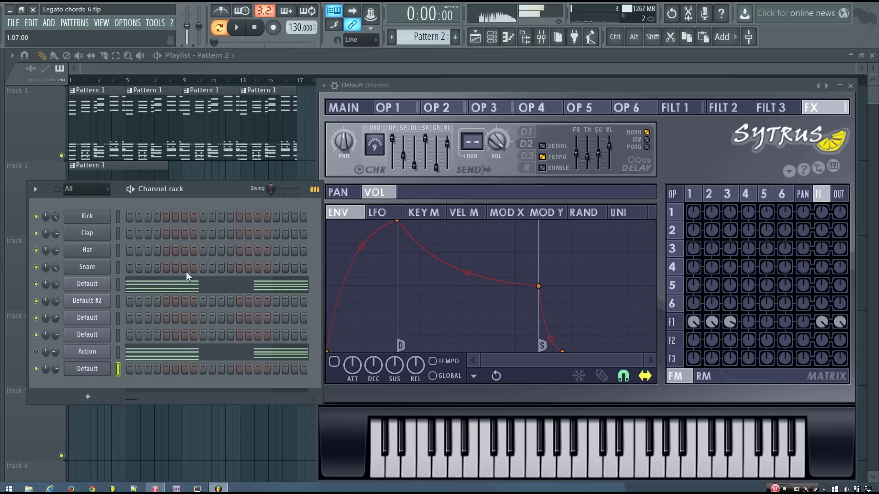
Audition the upper Default channel, then cut its chord notes.
left_click(118, 283)
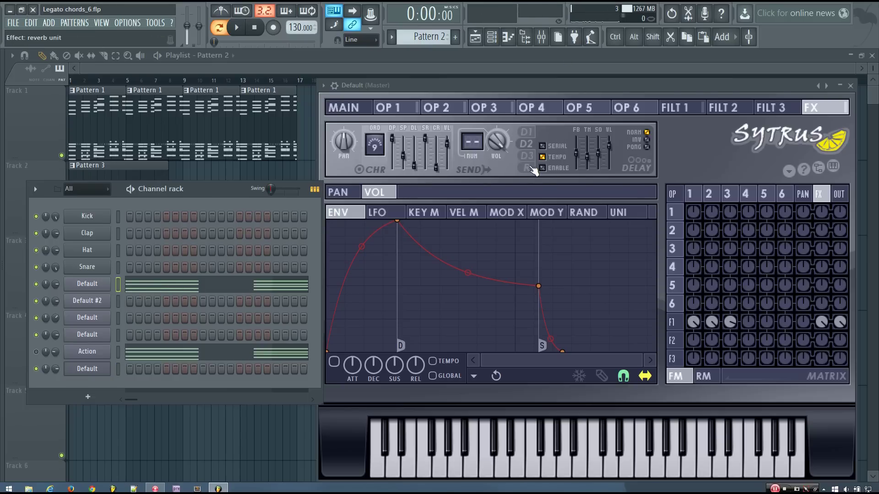
key("z")
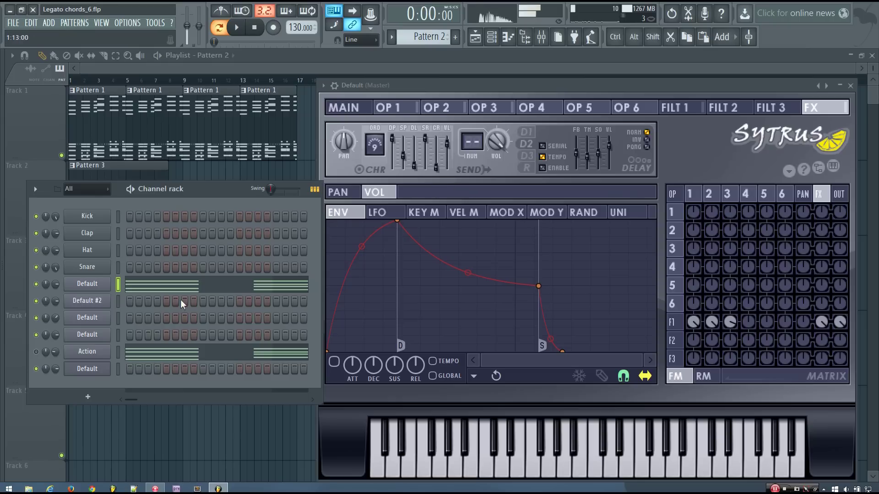
right_click(111, 283)
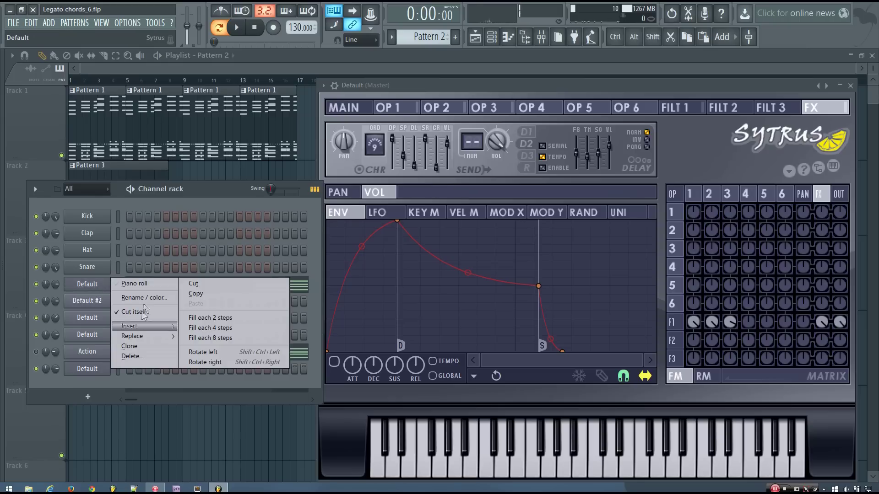
left_click(200, 287)
Paste the chord notes onto the bottom Default channel and play the pattern through once.
right_click(100, 369)
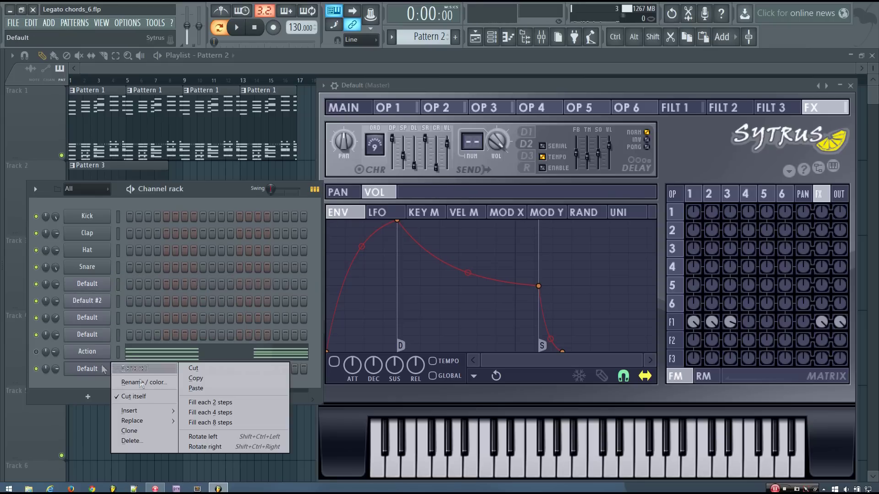
left_click(206, 389)
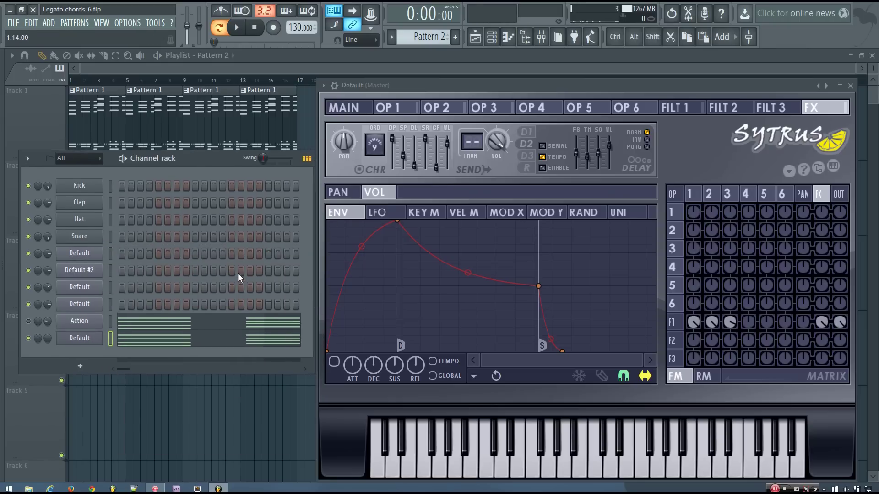
key("space")
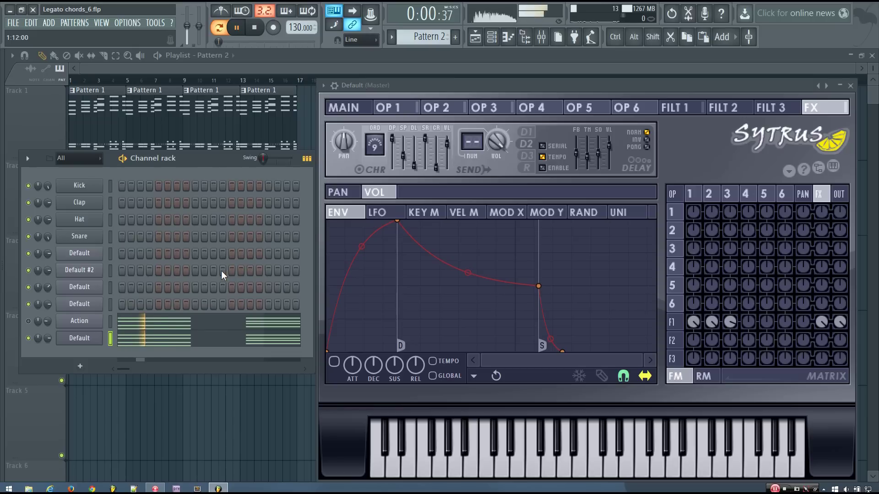
key("space")
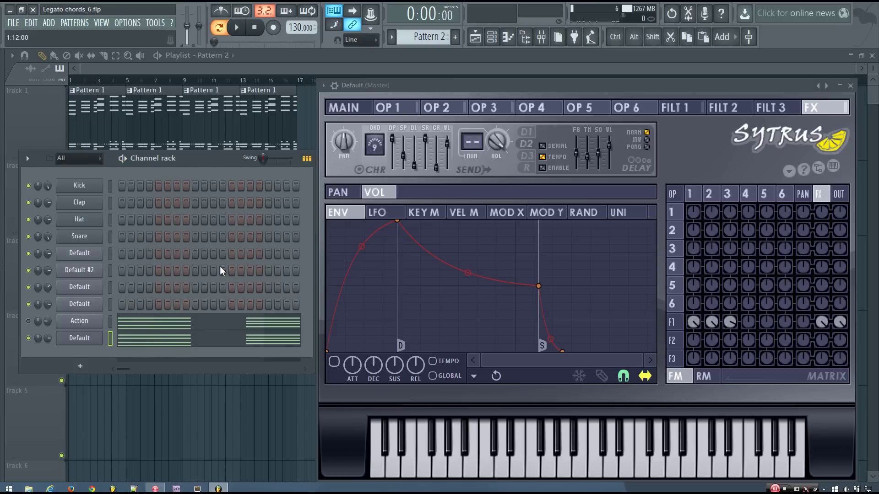